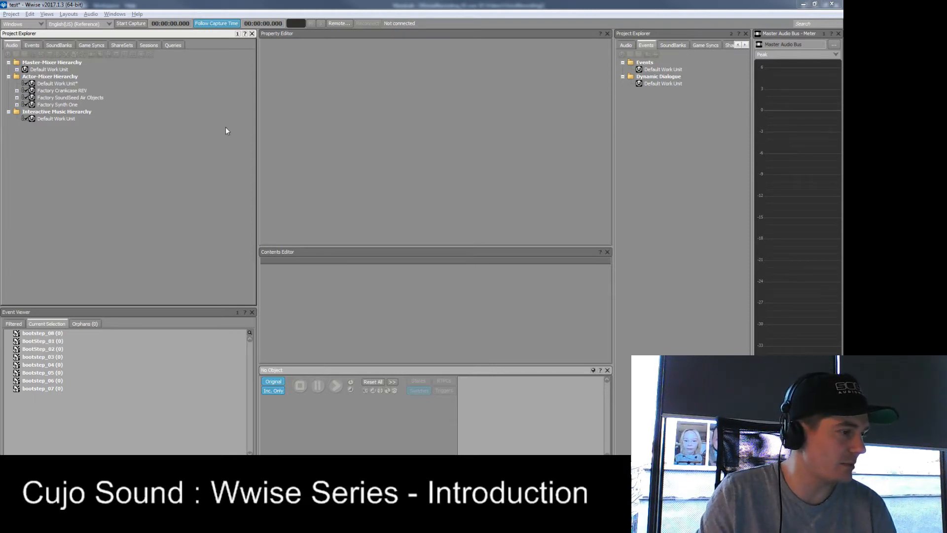
# - Narrow the audio Project Explorer pane and select the Default Work Unit under the Actor-Mixer Hierarchy
pyautogui.moveTo(257, 143); pyautogui.dragTo(182, 148)
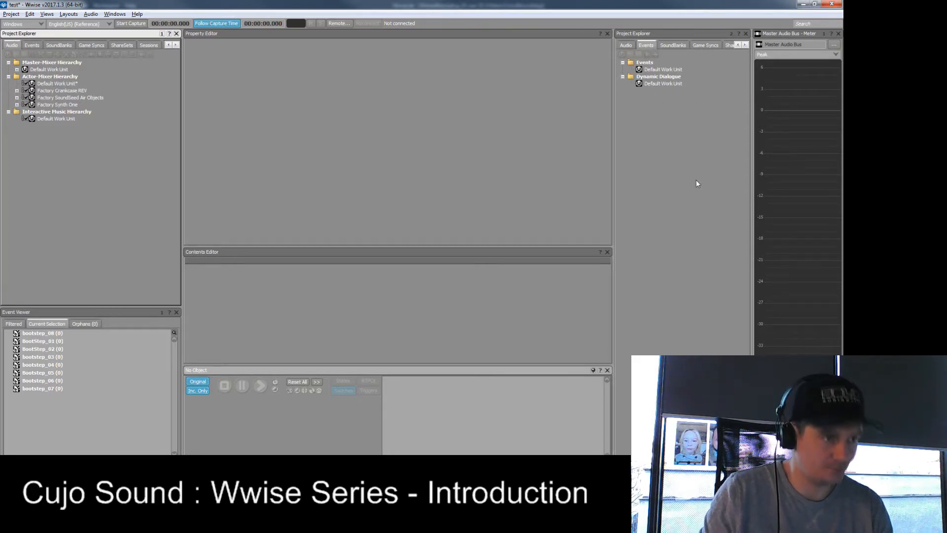
pyautogui.click(663, 69)
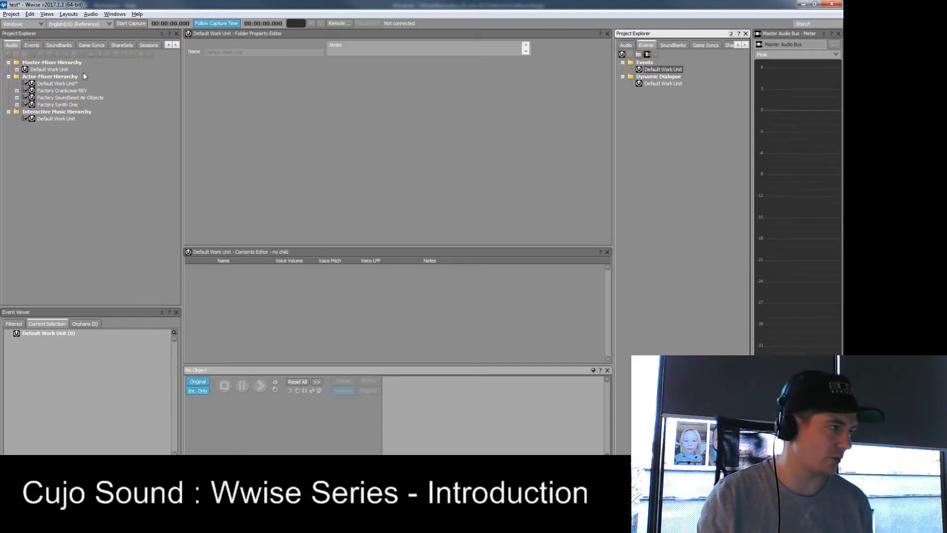
pyautogui.click(442, 154)
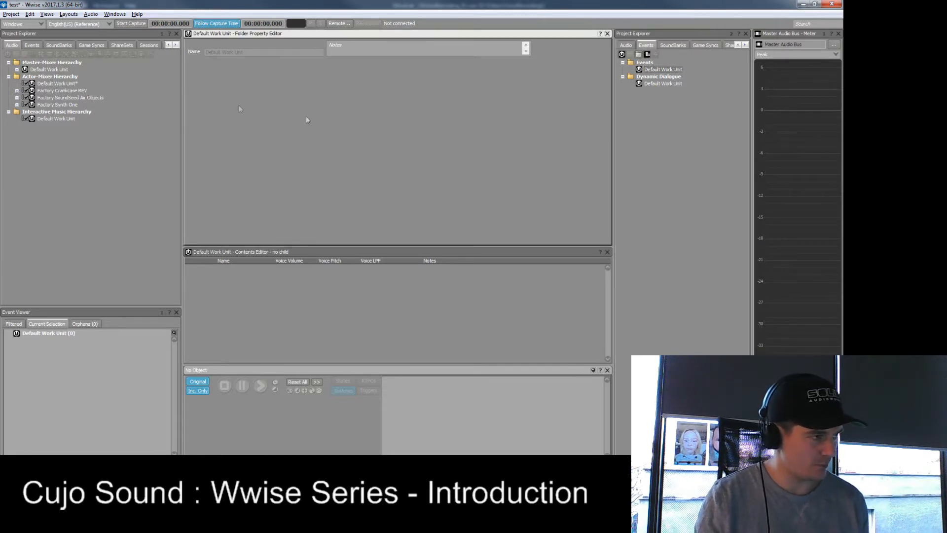
pyautogui.click(63, 84)
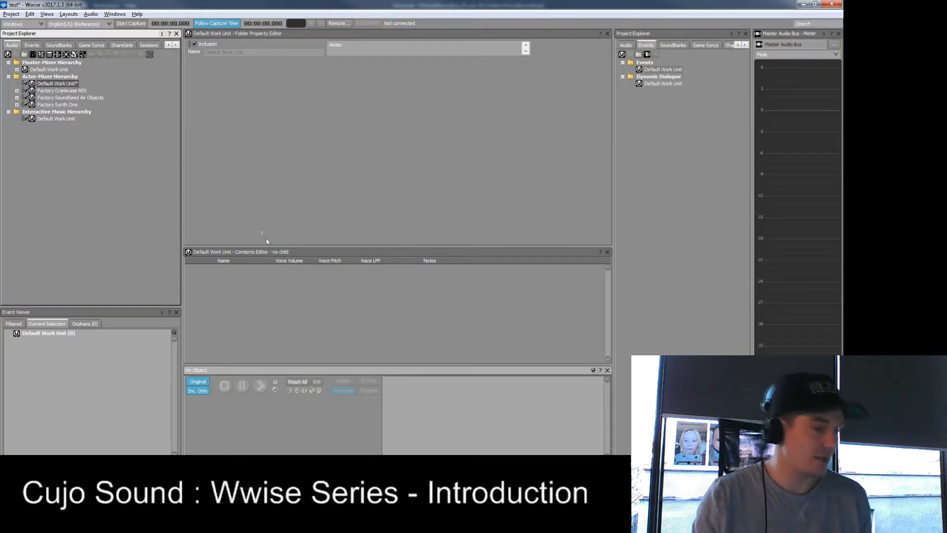
# - Switch to Windows Explorer and import all eight WAV files from the Boots folder into the Actor-Mixer Default Work Unit as Sound SFX
pyautogui.hotkey('alt', 'Tab')
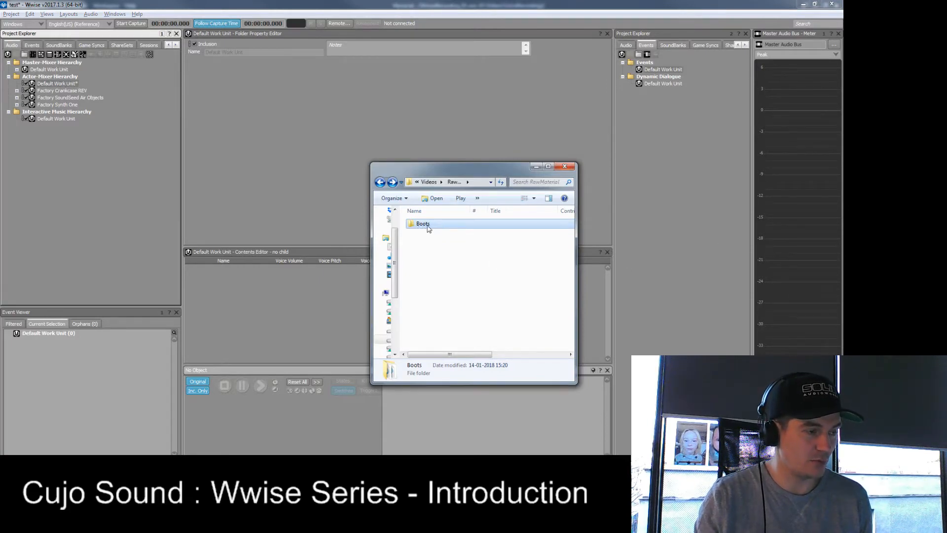
pyautogui.doubleClick(427, 227)
pyautogui.press('BackSpace')
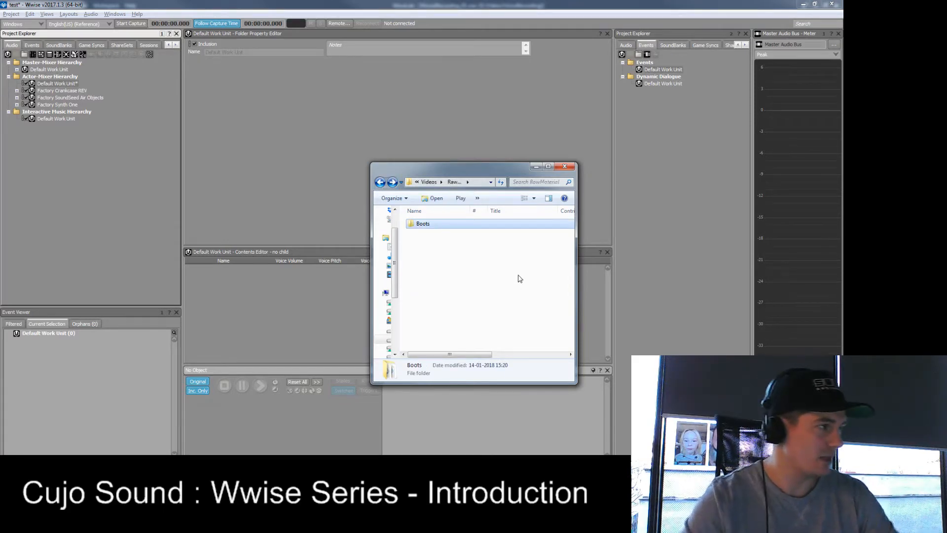
pyautogui.doubleClick(430, 226)
pyautogui.moveTo(476, 303); pyautogui.dragTo(445, 226)
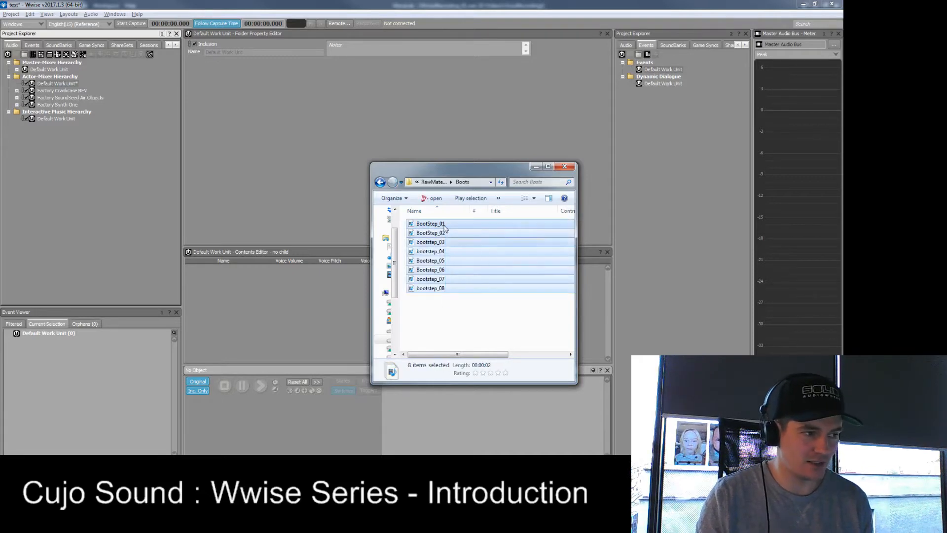
pyautogui.click(472, 328)
pyautogui.moveTo(471, 328); pyautogui.dragTo(68, 84)
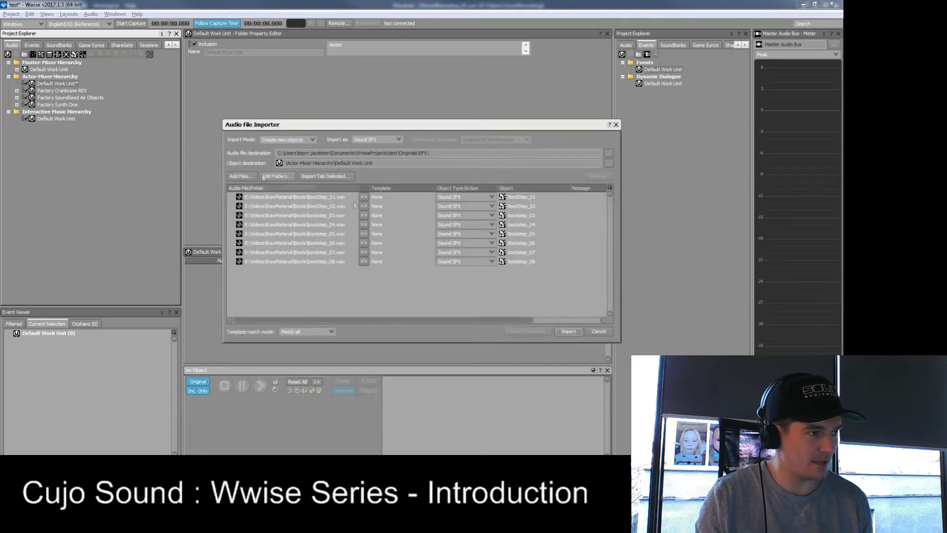
pyautogui.click(568, 332)
pyautogui.click(545, 363)
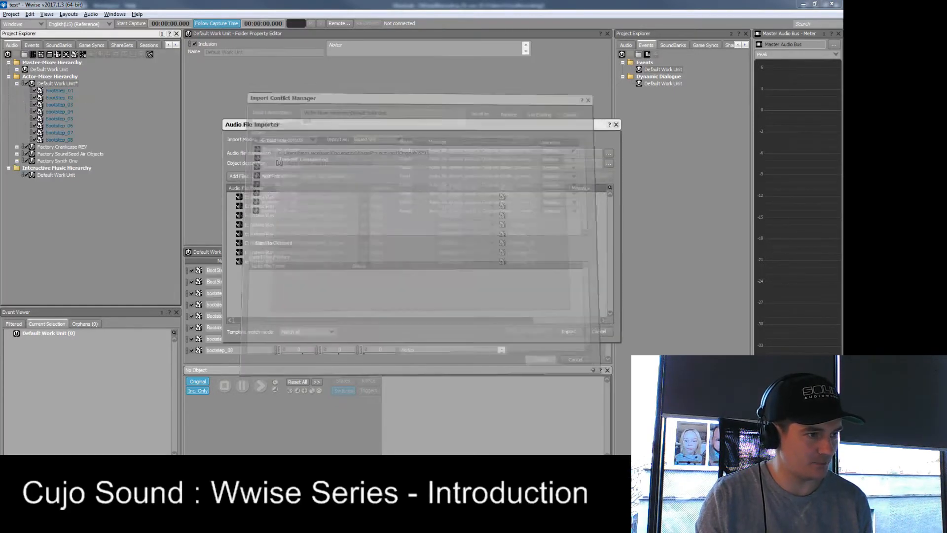
# - Audition each imported boot step sound in turn, from BootStep_01 through bootstep_08
pyautogui.click(58, 91)
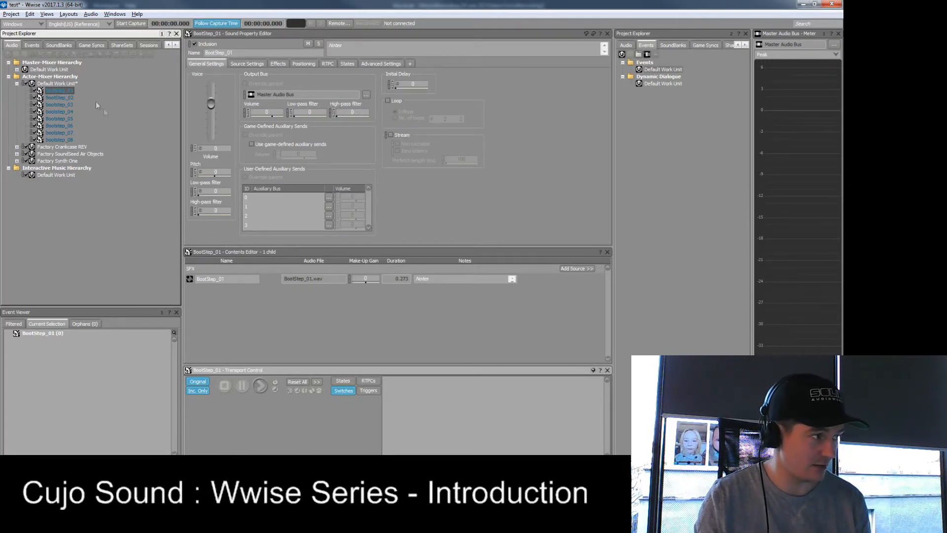
pyautogui.press('space')
pyautogui.click(66, 98)
pyautogui.press('space')
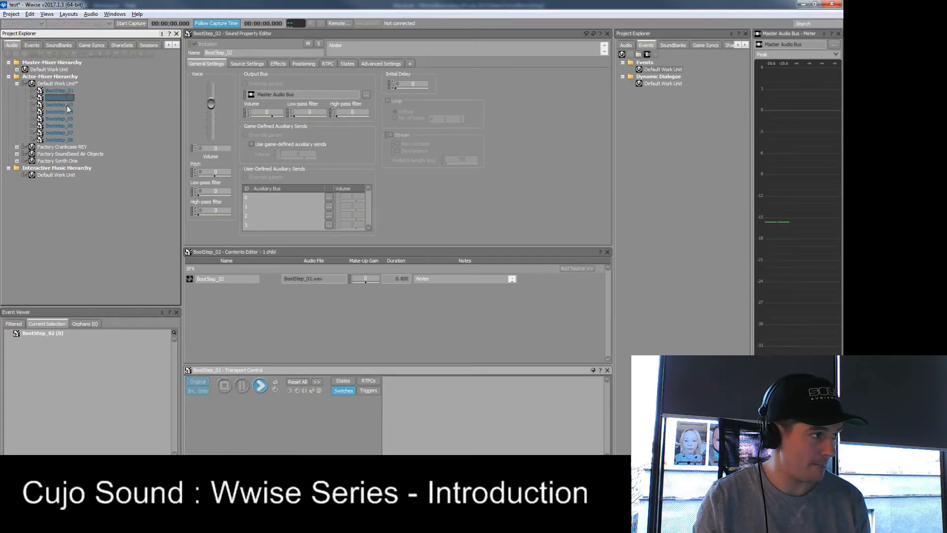
pyautogui.click(67, 105)
pyautogui.press('space')
pyautogui.click(65, 111)
pyautogui.press('space')
pyautogui.click(66, 118)
pyautogui.press('space')
pyautogui.click(68, 126)
pyautogui.press('space')
pyautogui.click(67, 132)
pyautogui.press('space')
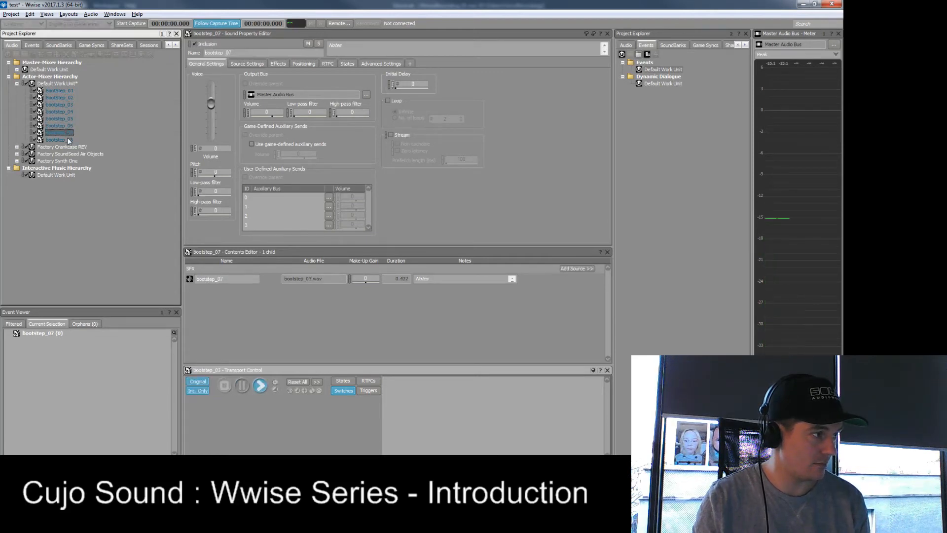
pyautogui.click(67, 139)
pyautogui.press('space')
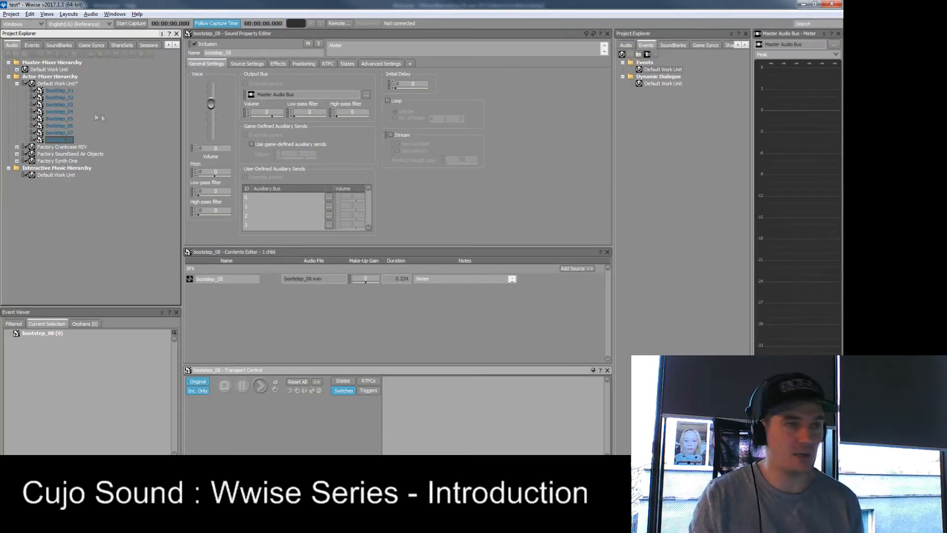
# - Group all eight boot step sounds under a new parent Random Container named Boots
pyautogui.click(55, 91)
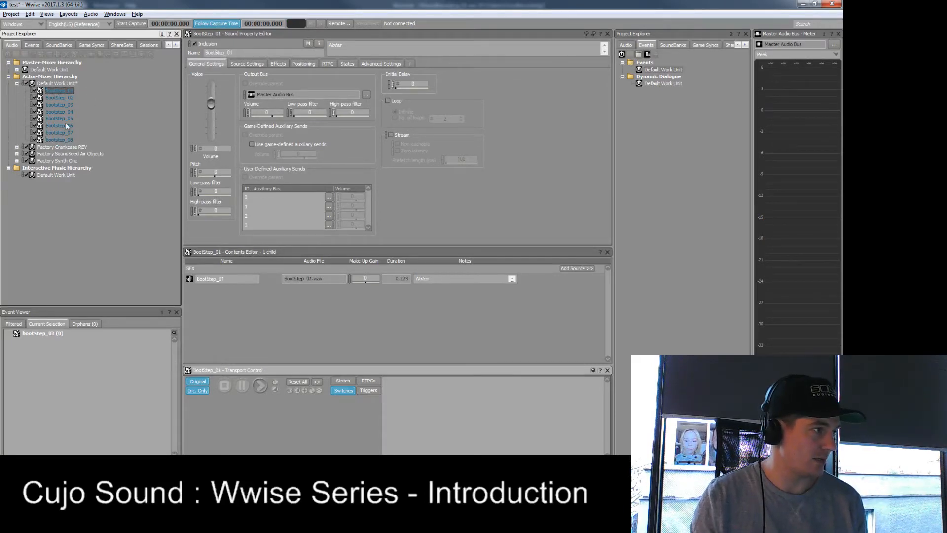
pyautogui.keyDown('shift'); pyautogui.click(63, 140); pyautogui.keyUp('shift')
pyautogui.rightClick(68, 91)
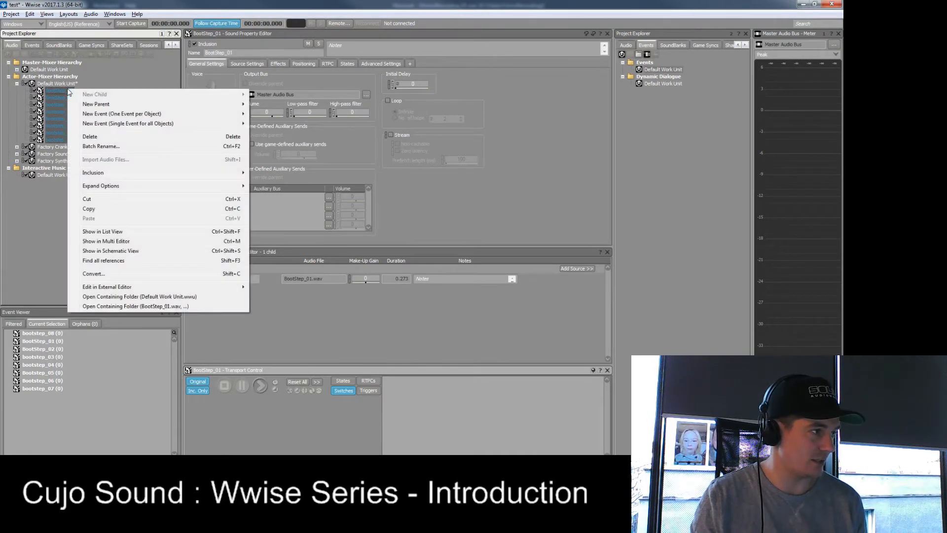
pyautogui.moveTo(122, 105)
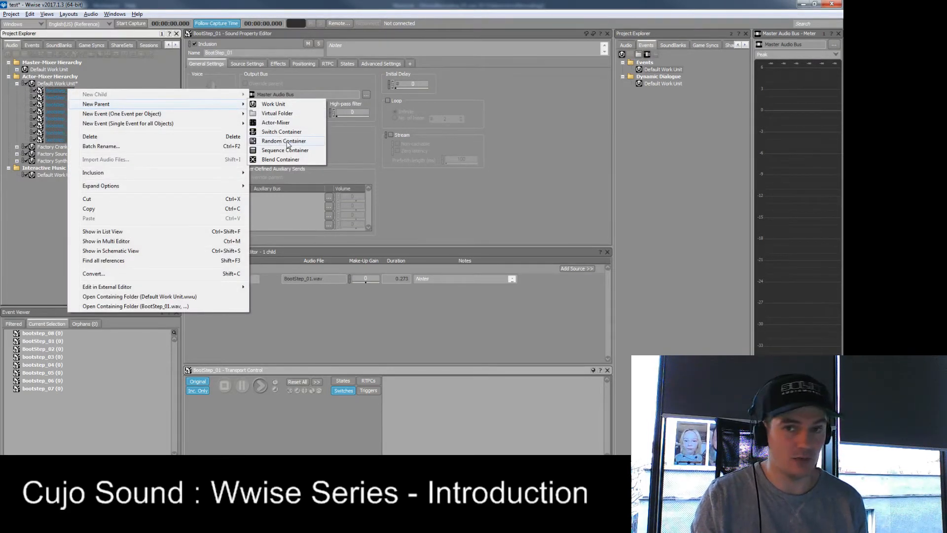
pyautogui.click(286, 143)
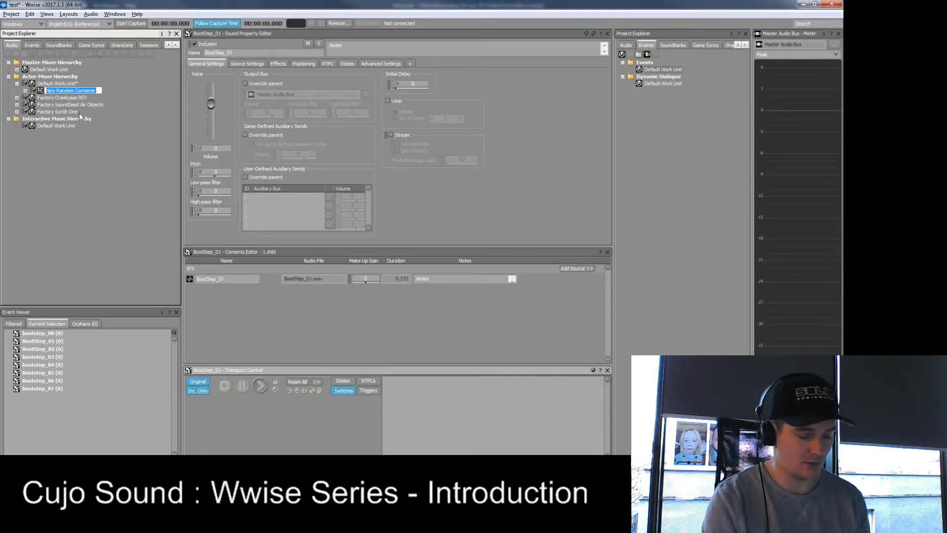
pyautogui.write('Boots')
pyautogui.press('Return')
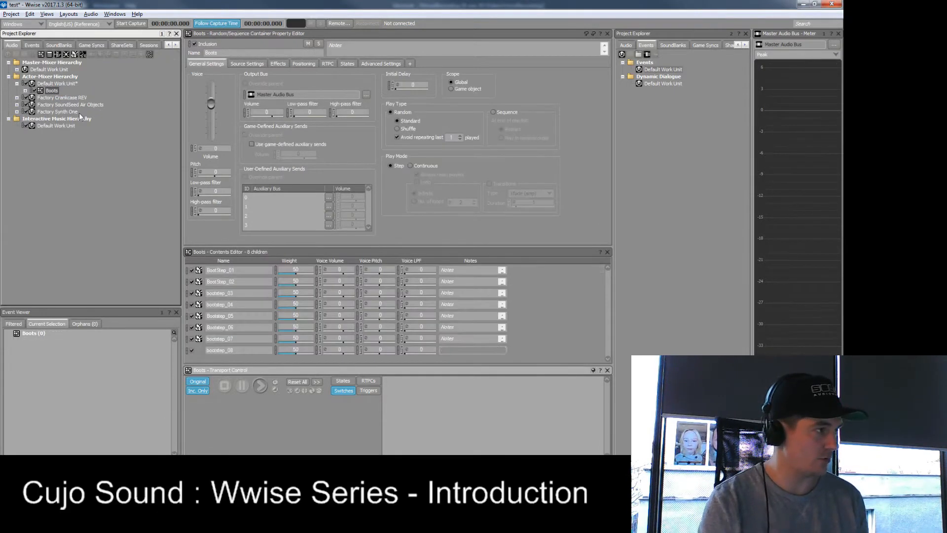
# - Expand the Boots container and play it several times to hear its random selection of sounds
pyautogui.click(25, 91)
pyautogui.click(58, 103)
pyautogui.click(54, 91)
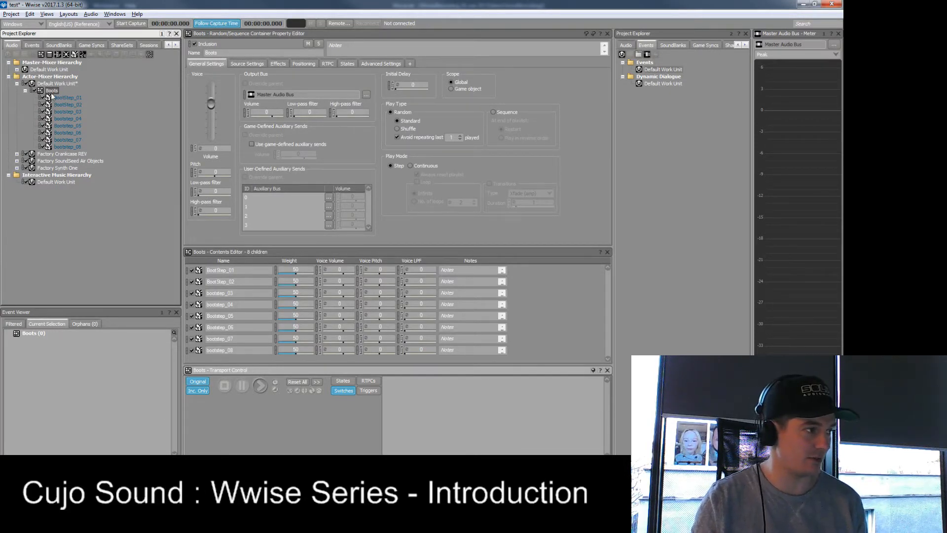
pyautogui.click(261, 387)
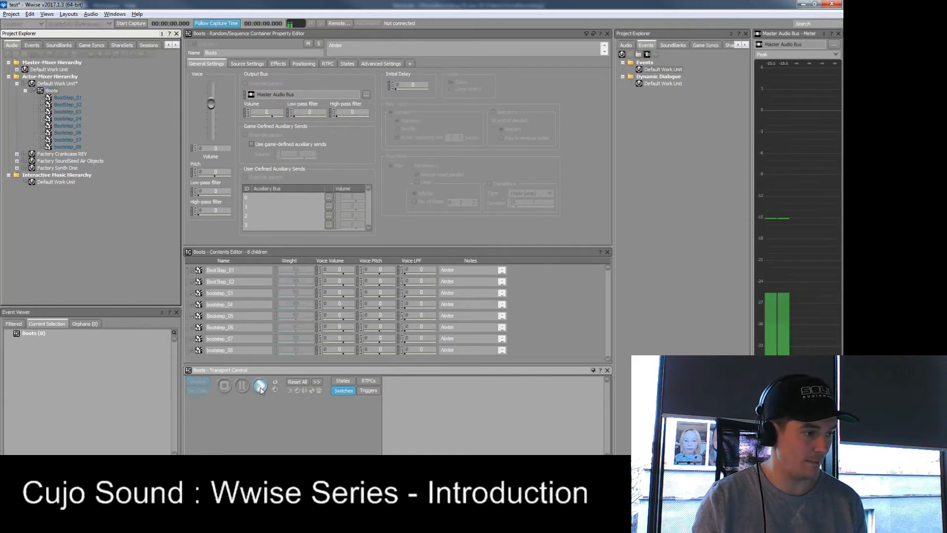
pyautogui.click(260, 386)
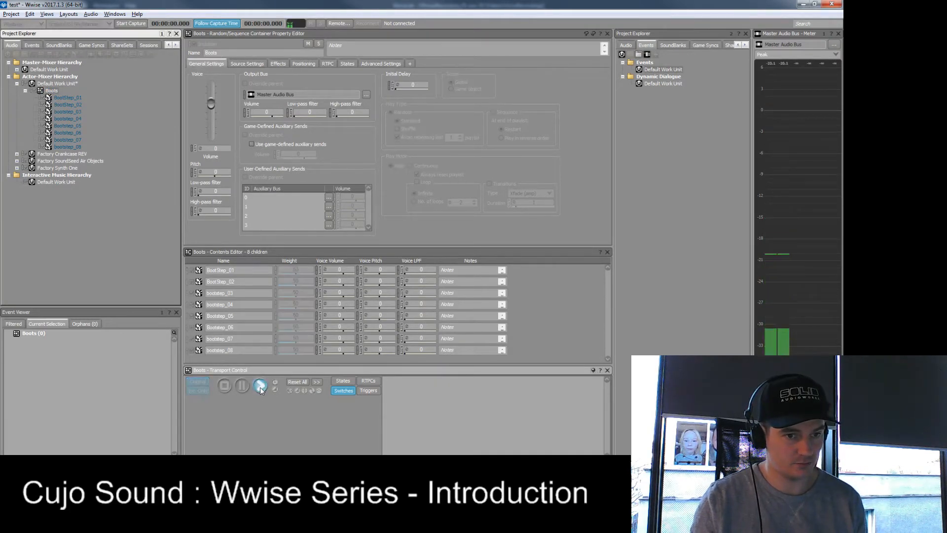
pyautogui.click(260, 387)
pyautogui.click(260, 387)
pyautogui.click(260, 387)
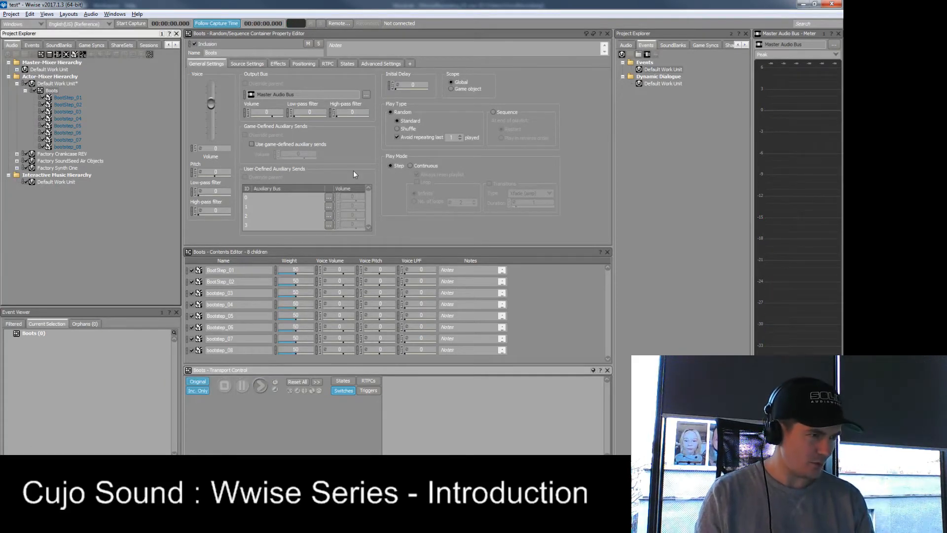
# - Add a new Play event to the Default Work Unit under Events
pyautogui.rightClick(650, 70)
pyautogui.moveTo(673, 76)
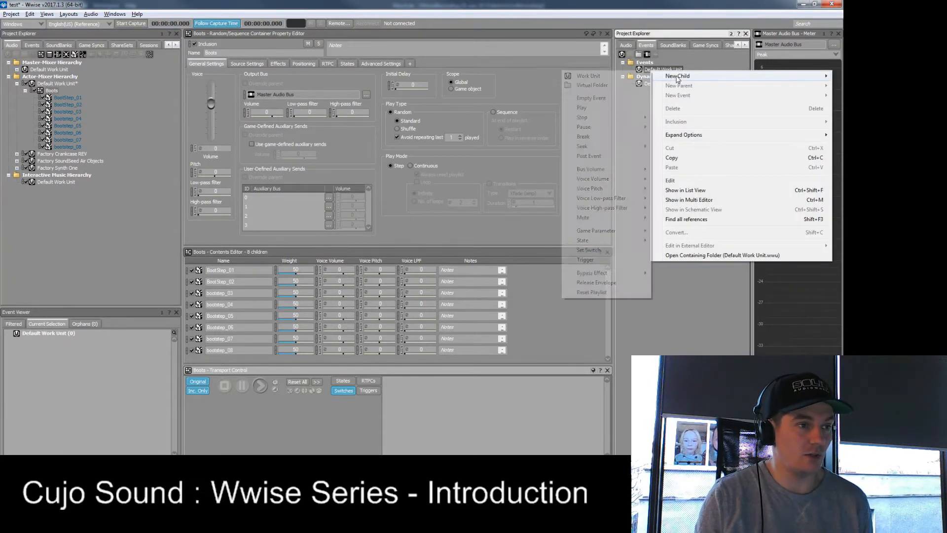
pyautogui.click(602, 109)
pyautogui.press('End')
pyautogui.write('_')
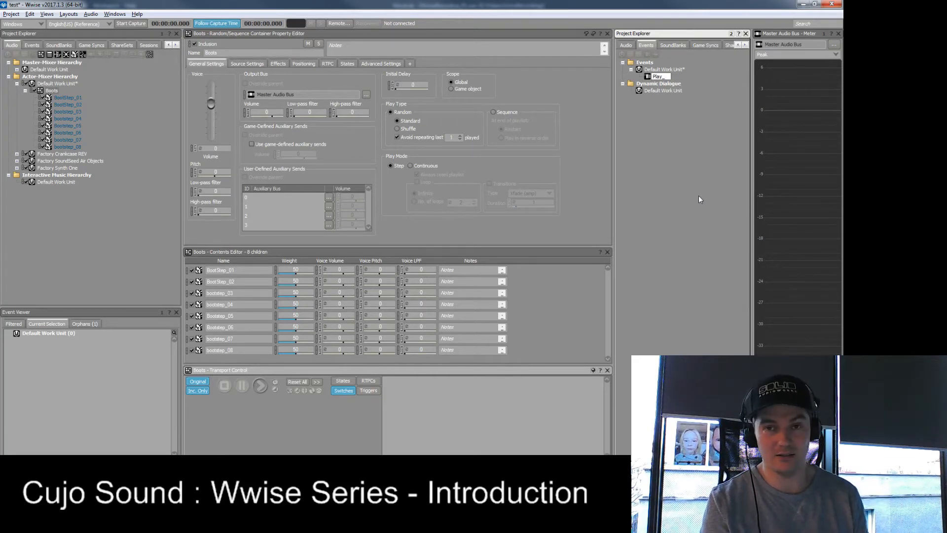
pyautogui.write('Foot')
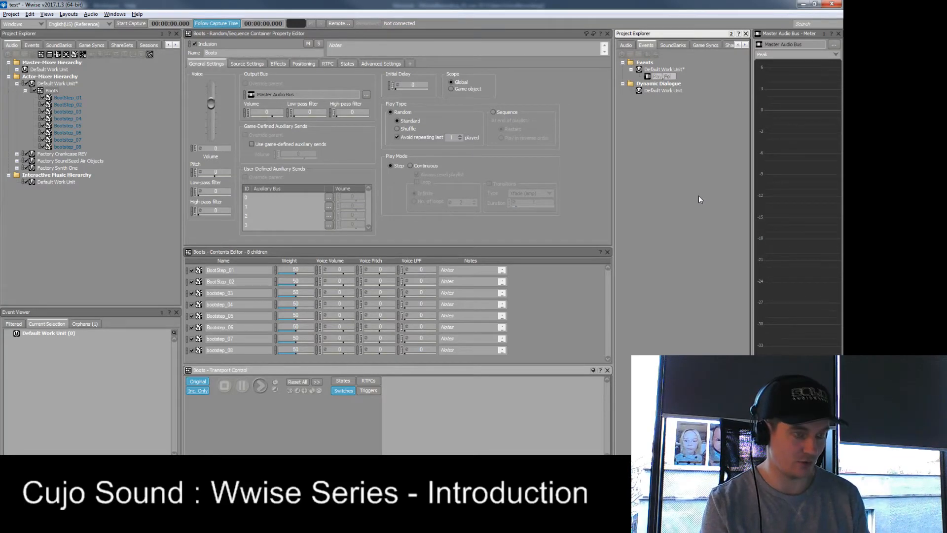
pyautogui.press('BackSpace')
pyautogui.press('BackSpace')
pyautogui.press('BackSpace')
pyautogui.press('BackSpace')
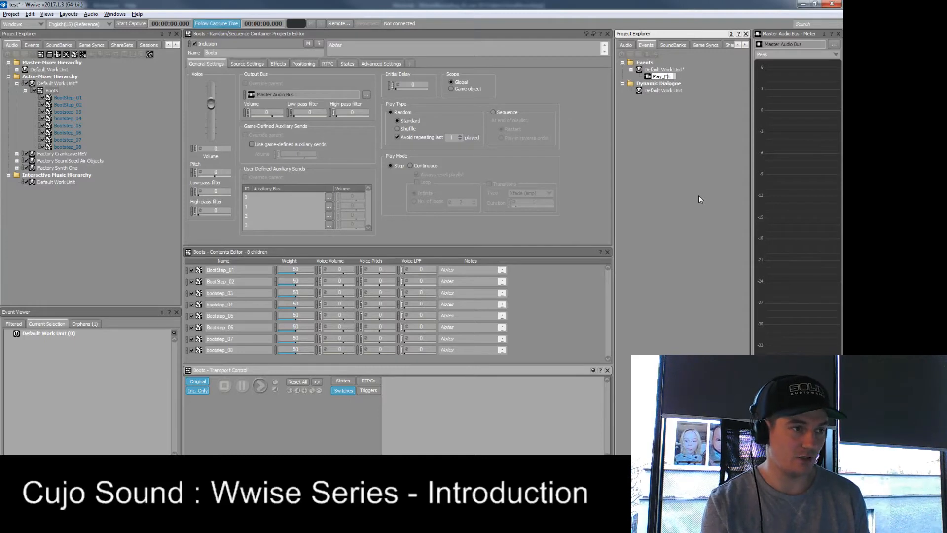
pyautogui.write('FS_Boo')
pyautogui.press('BackSpace')
pyautogui.press('BackSpace')
pyautogui.press('BackSpace')
pyautogui.press('BackSpace')
pyautogui.press('BackSpace')
pyautogui.press('BackSpace')
pyautogui.press('BackSpace')
pyautogui.press('BackSpace')
pyautogui.press('BackSpace')
pyautogui.press('BackSpace')
pyautogui.press('BackSpace')
pyautogui.write('Footsteps_Play')
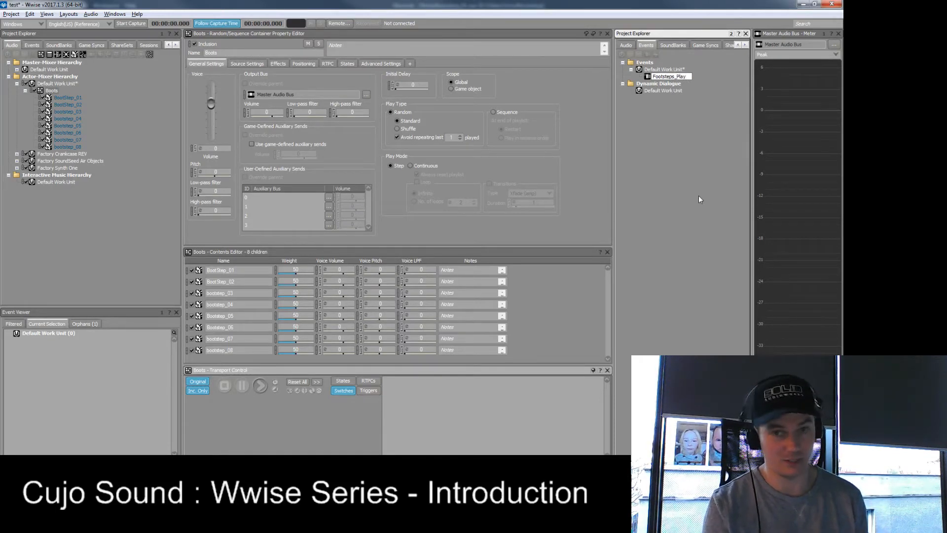
pyautogui.press('BackSpace')
pyautogui.press('BackSpace')
pyautogui.press('BackSpace')
pyautogui.press('BackSpace')
pyautogui.press('BackSpace')
pyautogui.press('BackSpace')
pyautogui.press('BackSpace')
pyautogui.press('BackSpace')
pyautogui.press('BackSpace')
pyautogui.press('BackSpace')
pyautogui.press('BackSpace')
pyautogui.press('BackSpace')
pyautogui.press('BackSpace')
pyautogui.press('BackSpace')
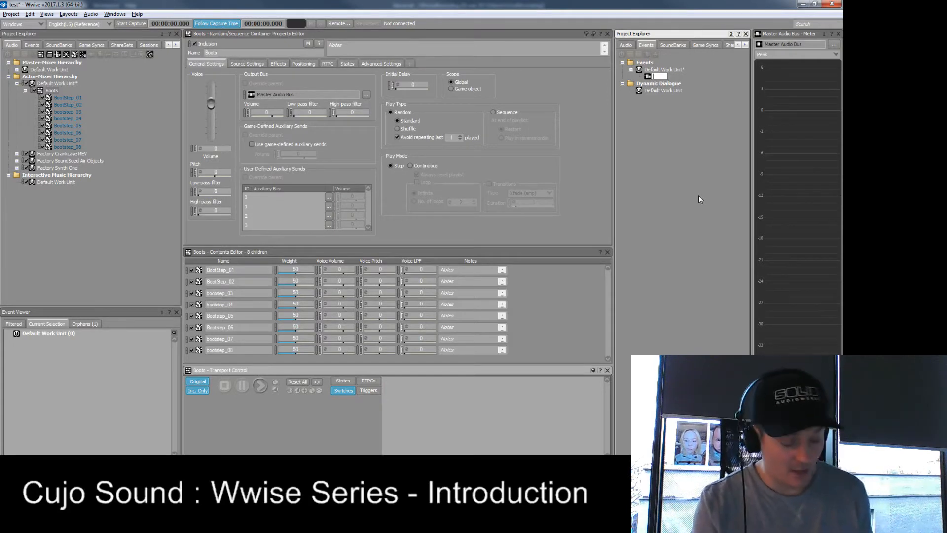
# - Name the new event Play_FS and assign the Boots container as its Play action's target
pyautogui.write('Play_')
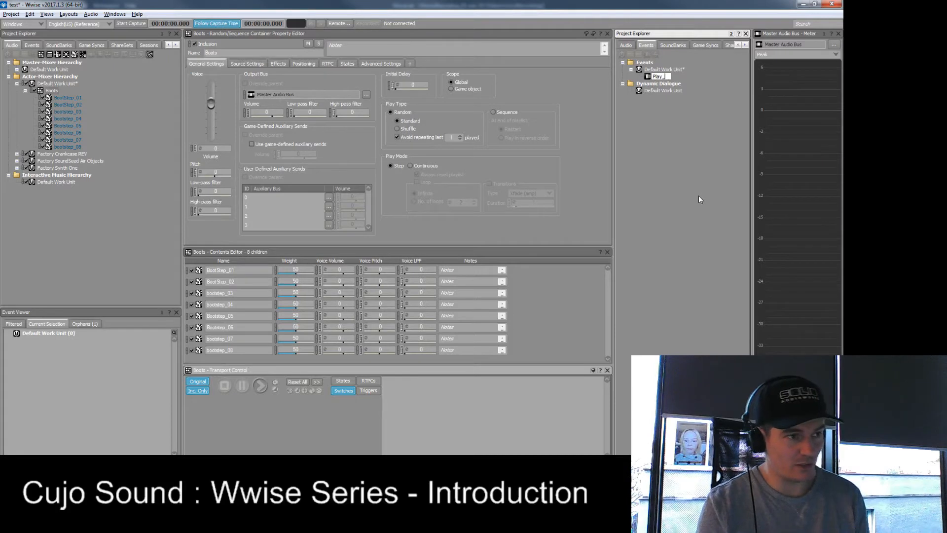
pyautogui.write('FS')
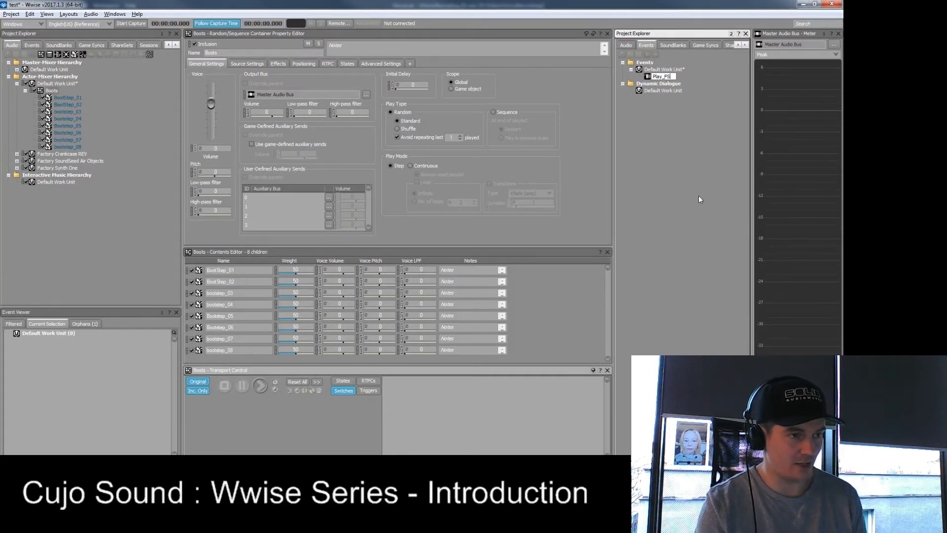
pyautogui.press('Return')
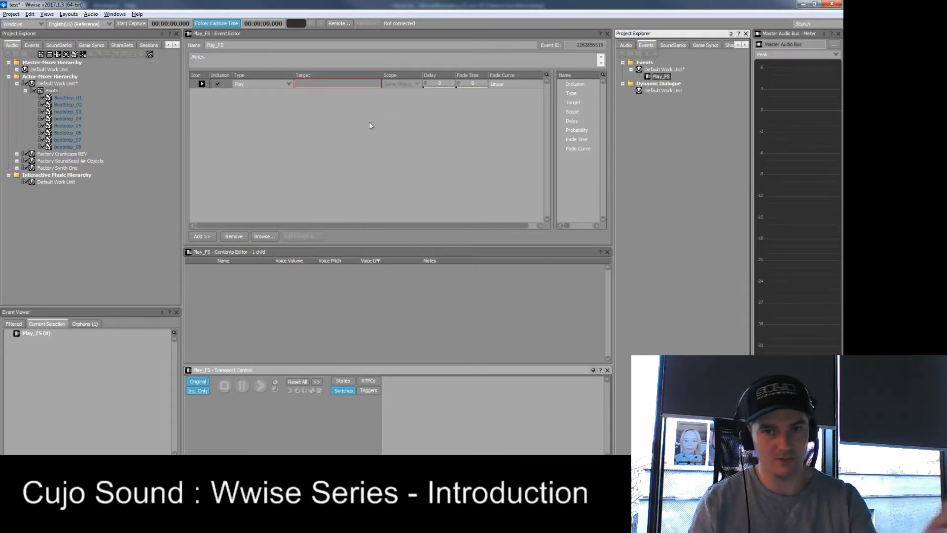
pyautogui.moveTo(52, 91); pyautogui.dragTo(338, 84)
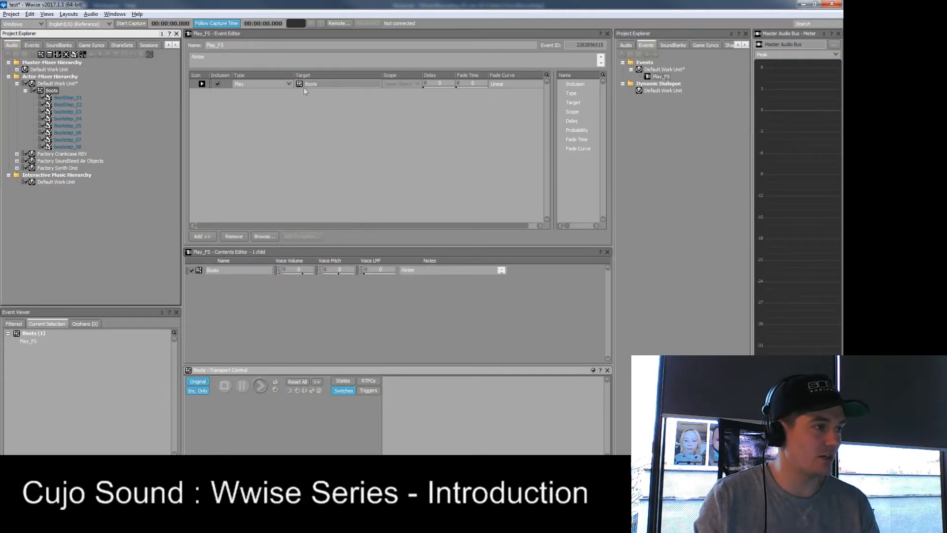
# - Select the Play_FS event and play it several times to test the footsteps
pyautogui.click(662, 76)
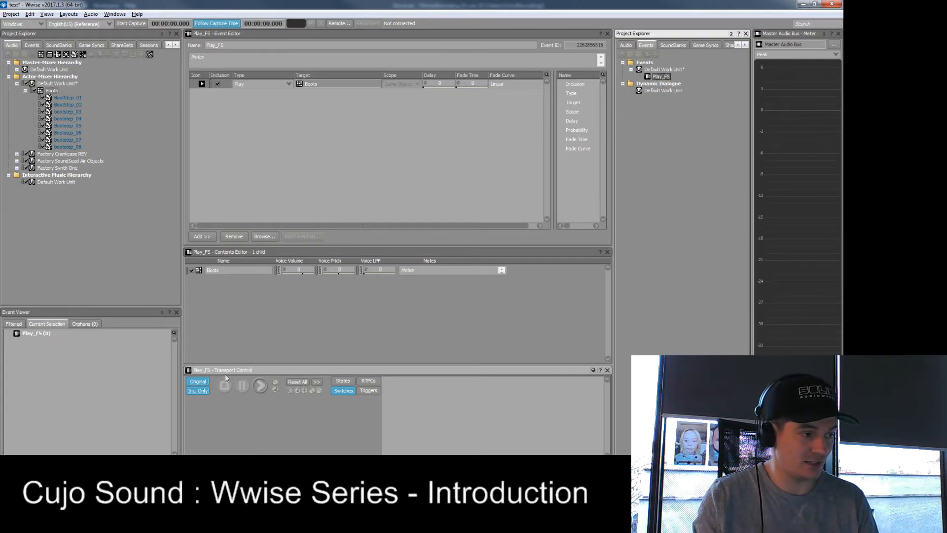
pyautogui.click(265, 388)
pyautogui.click(264, 389)
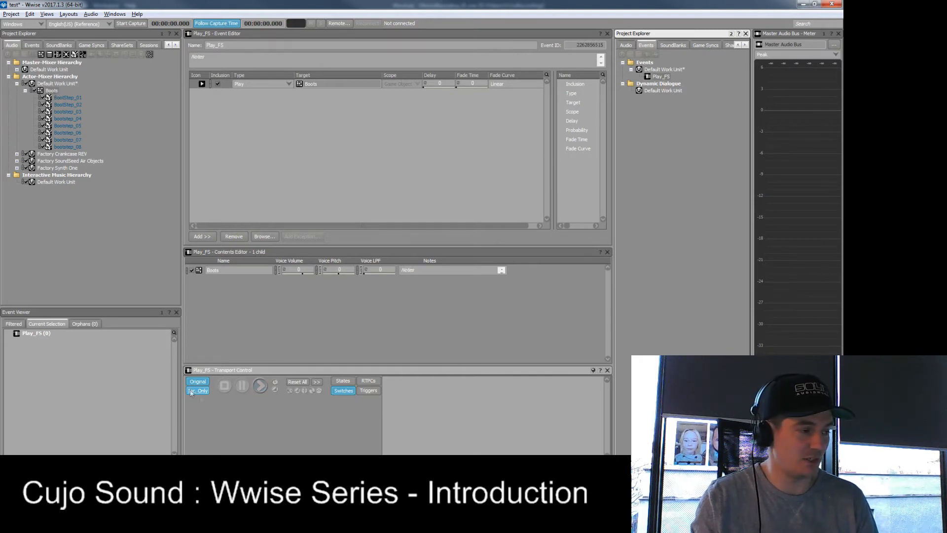
pyautogui.click(260, 387)
pyautogui.click(263, 389)
pyautogui.click(263, 389)
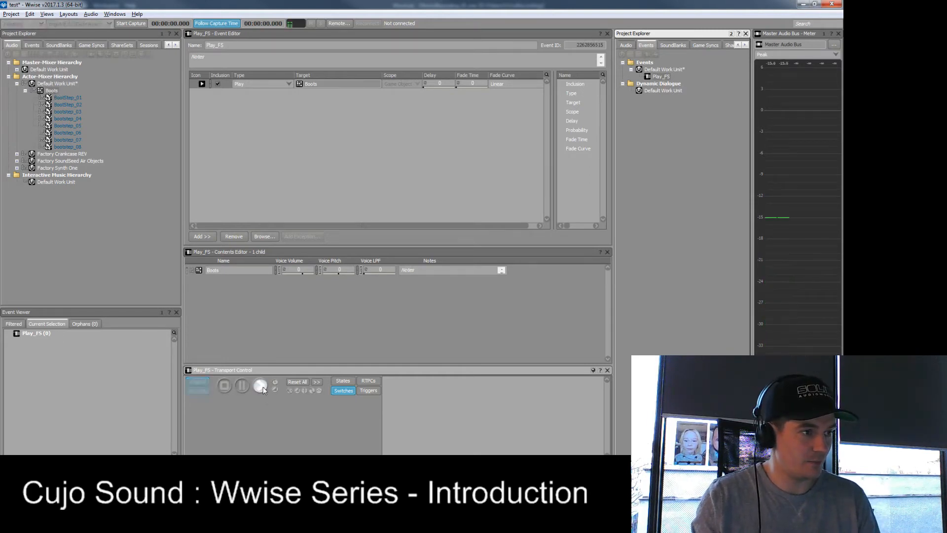
# - Play the Play_FS event a few more times to hear the footstep variations
pyautogui.click(263, 388)
pyautogui.click(262, 387)
pyautogui.click(263, 387)
pyautogui.click(263, 386)
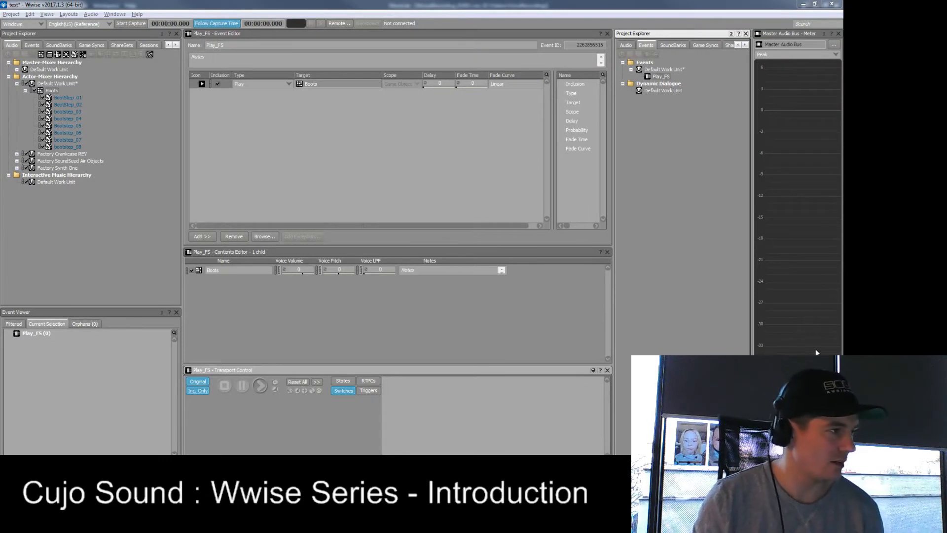
# - Select the individual boot step sounds in the Boots container and audition them, ending with the container selected
pyautogui.click(64, 97)
pyautogui.keyDown('shift'); pyautogui.click(78, 145); pyautogui.keyUp('shift')
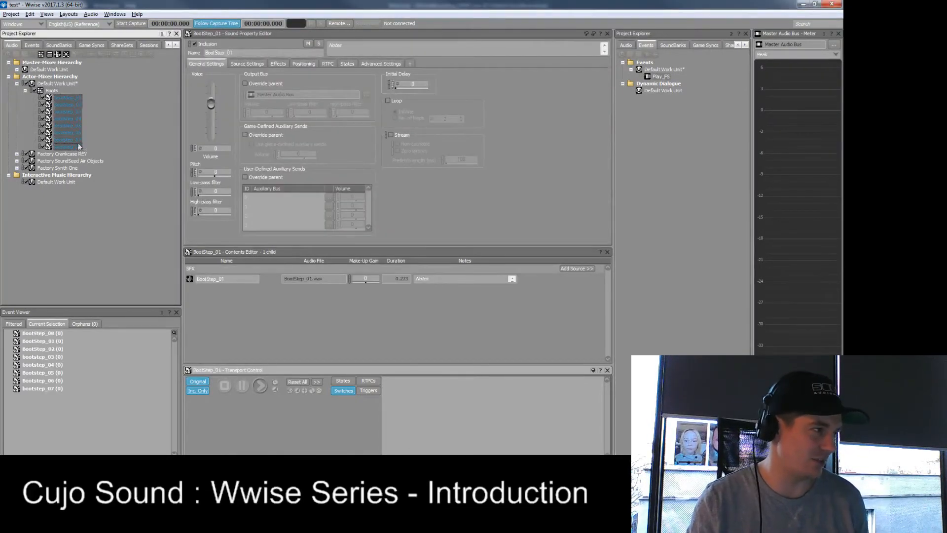
pyautogui.click(67, 100)
pyautogui.press('space')
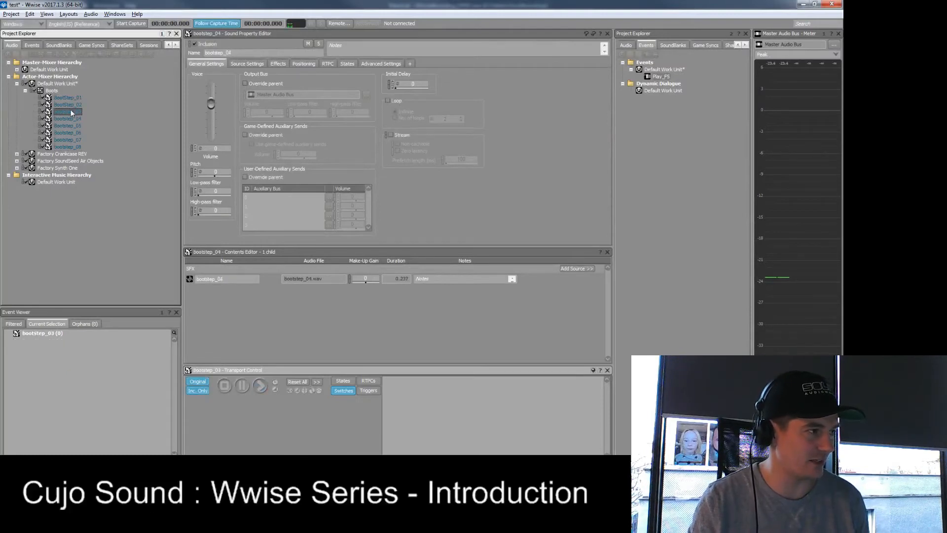
pyautogui.click(72, 104)
pyautogui.click(57, 89)
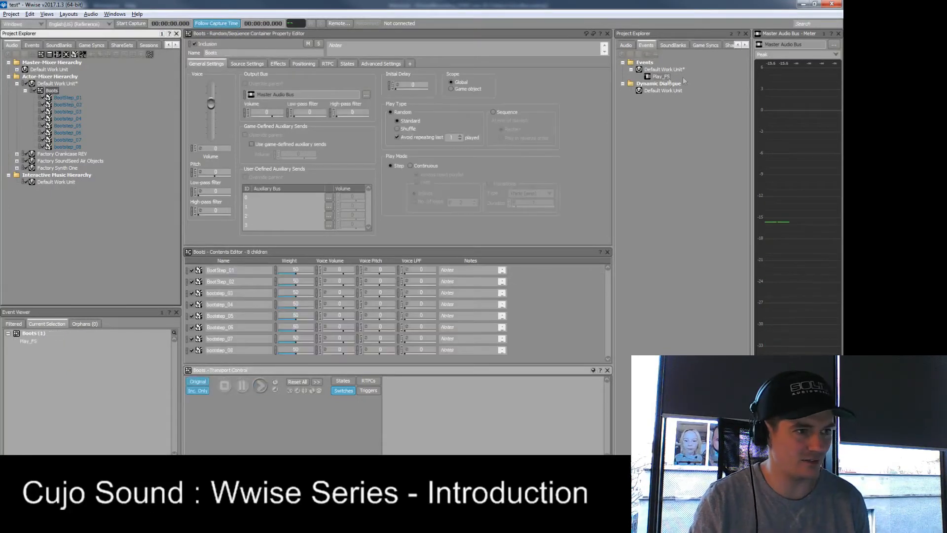
# - Select the Play_FS event and play it repeatedly to compare it with the individual sounds
pyautogui.click(661, 76)
pyautogui.click(261, 386)
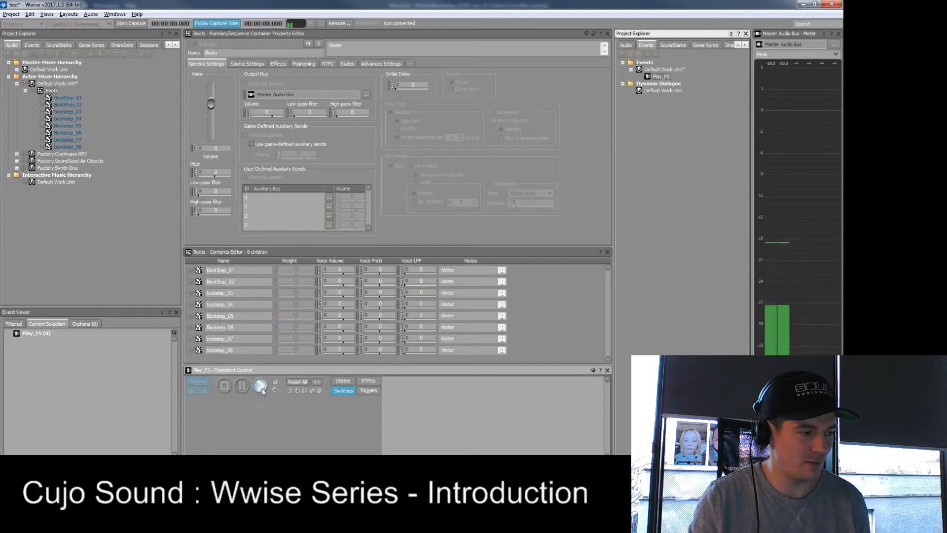
pyautogui.click(262, 387)
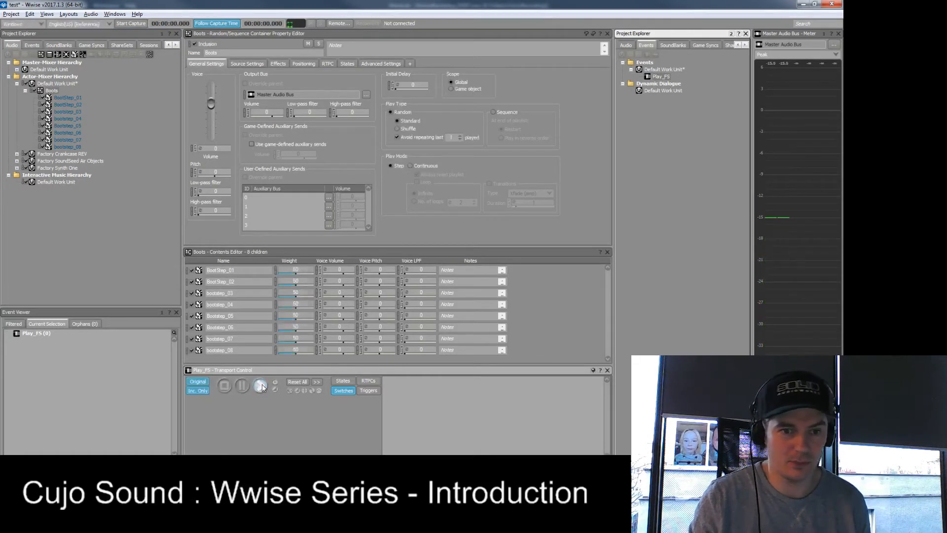
pyautogui.click(262, 387)
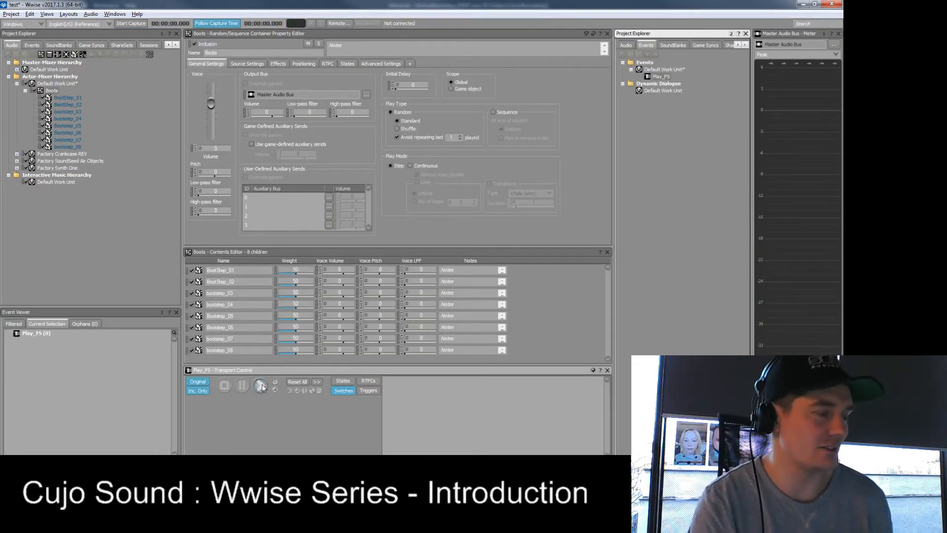
pyautogui.click(261, 387)
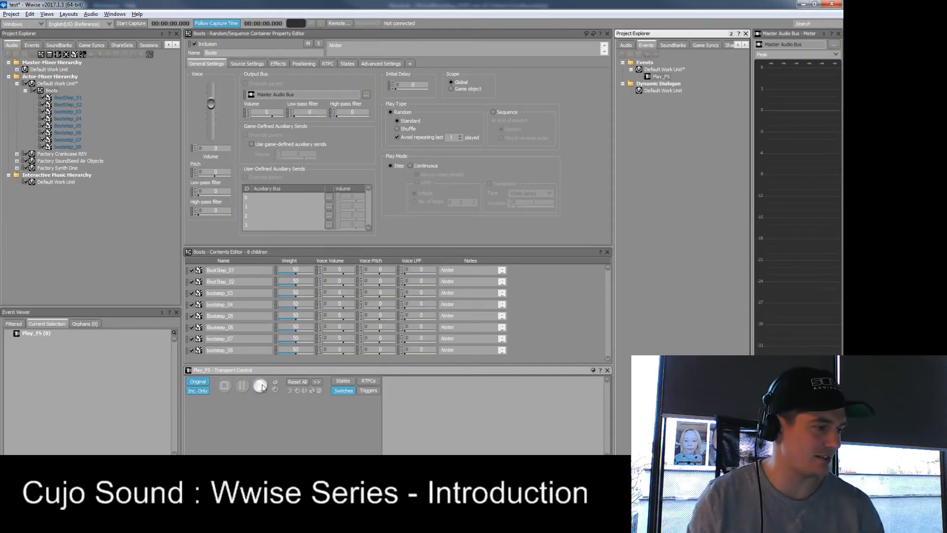
pyautogui.click(262, 387)
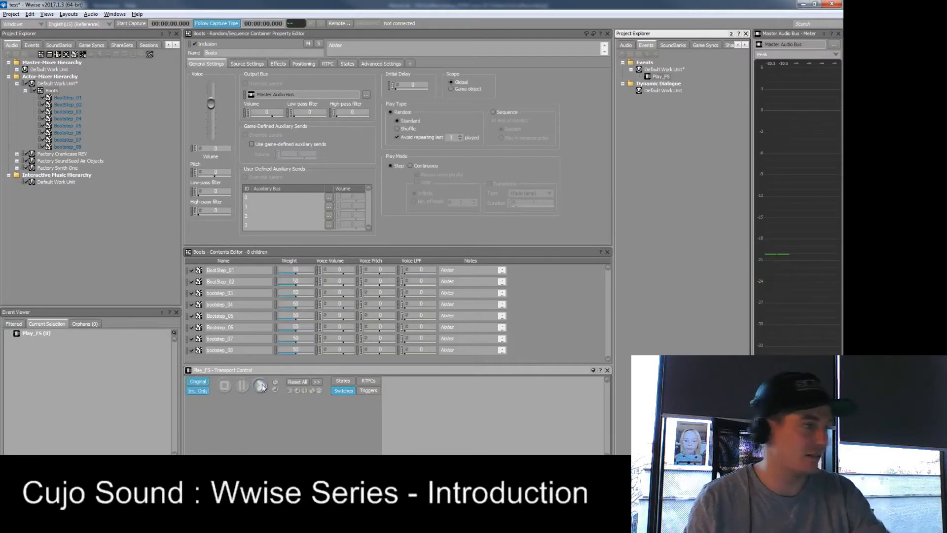
# - Try enabling the pitch Randomizer of the Boots container and shrink the Randomizer window
pyautogui.click(51, 91)
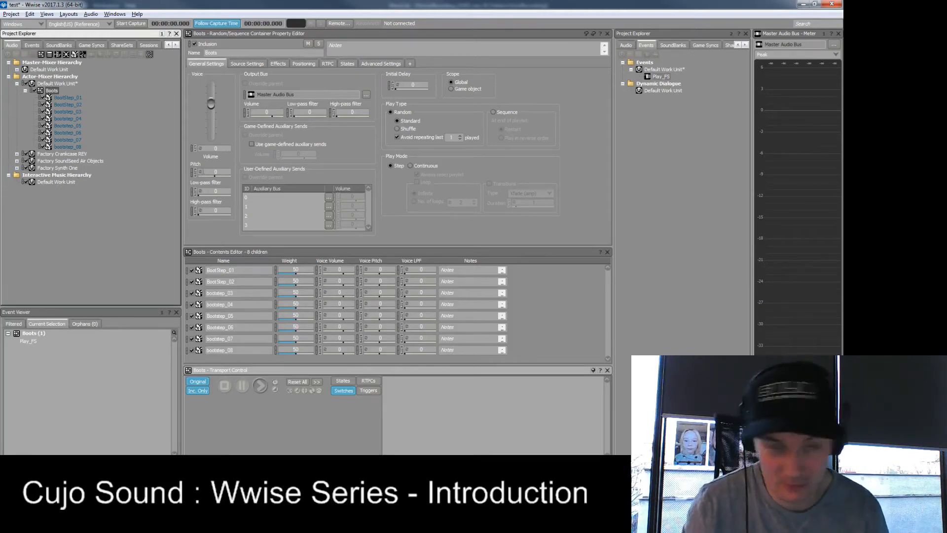
pyautogui.click(203, 172)
pyautogui.doubleClick(199, 172)
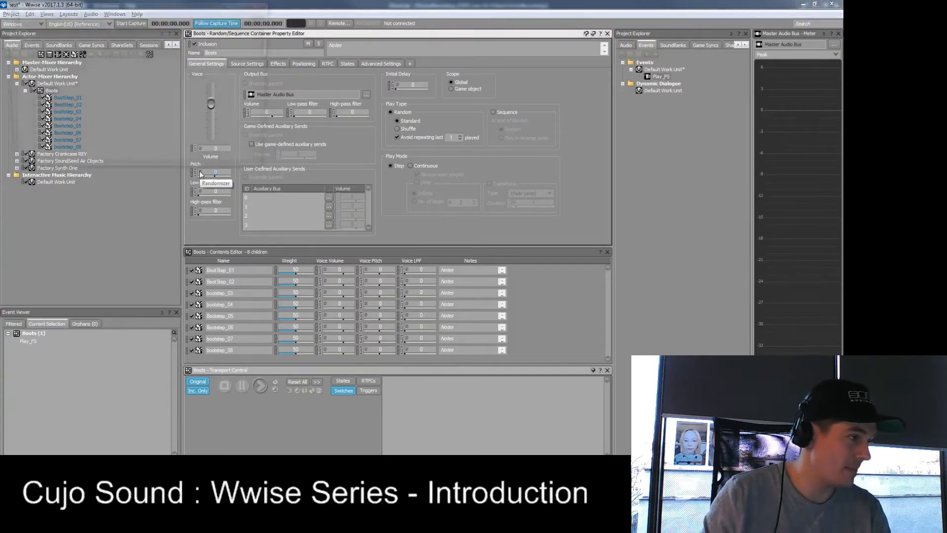
pyautogui.click(108, 37)
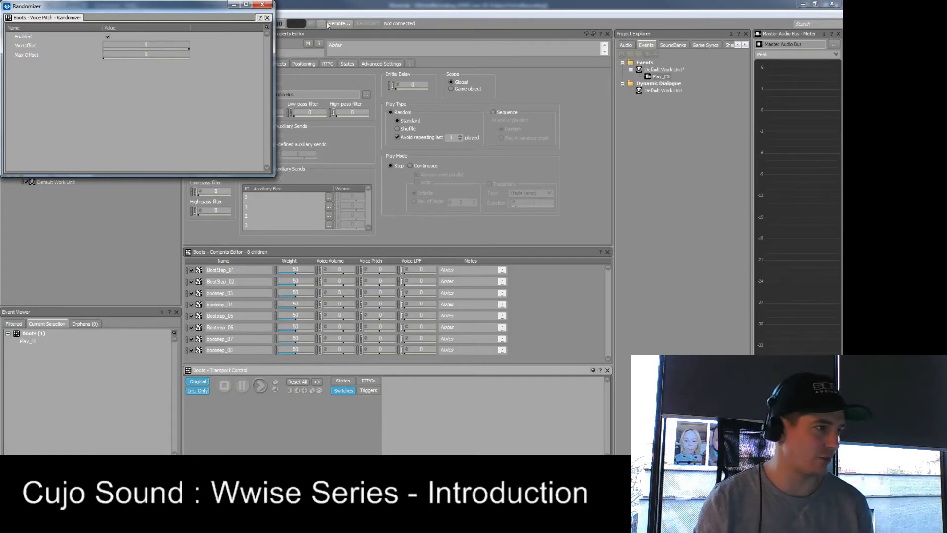
pyautogui.moveTo(271, 2); pyautogui.dragTo(271, 72)
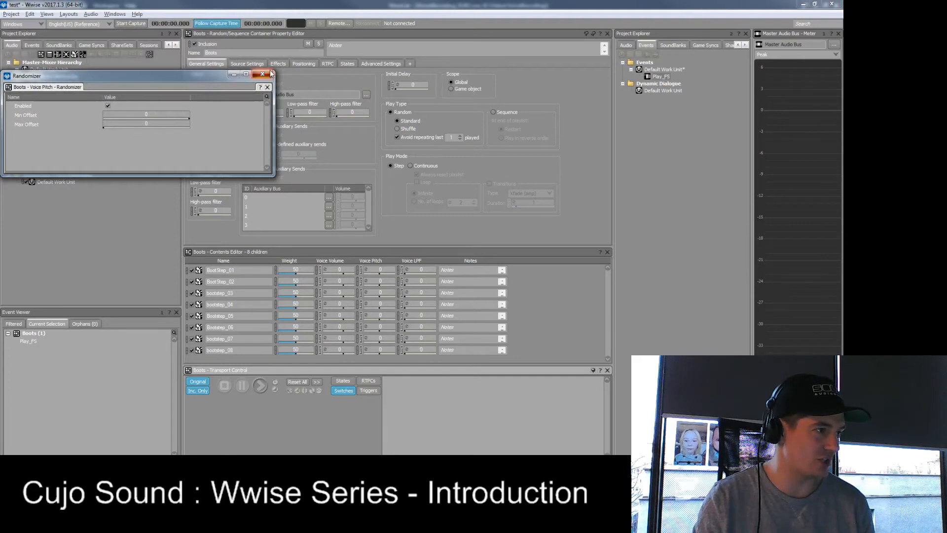
pyautogui.click(269, 74)
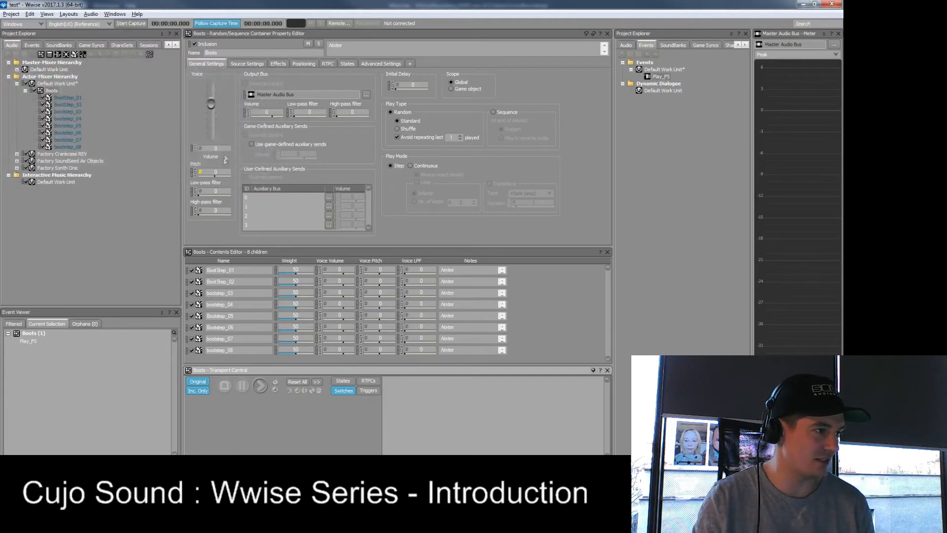
pyautogui.click(201, 173)
pyautogui.click(262, 4)
# - Audition the Boots container with its pitch raised to about 1520, and reset the pitch to 0
pyautogui.click(264, 388)
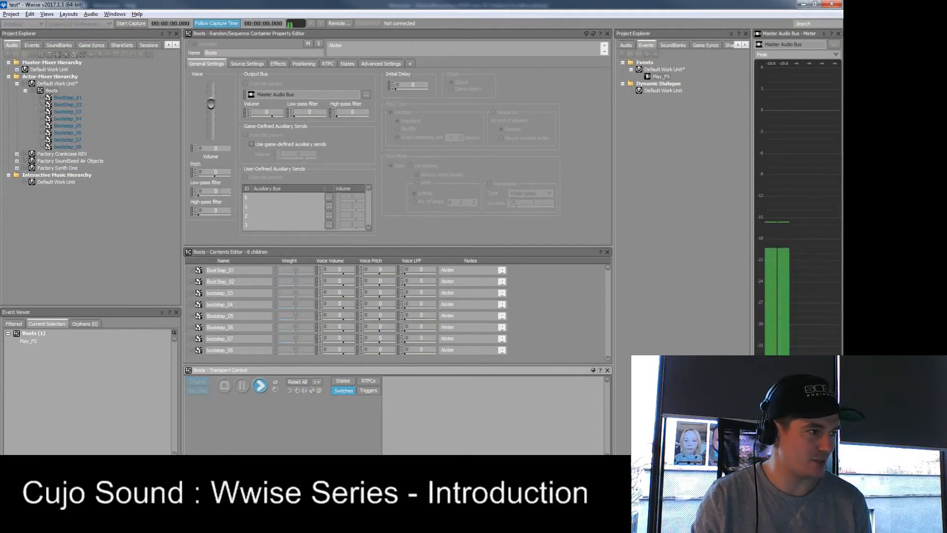
pyautogui.moveTo(214, 176); pyautogui.dragTo(236, 181)
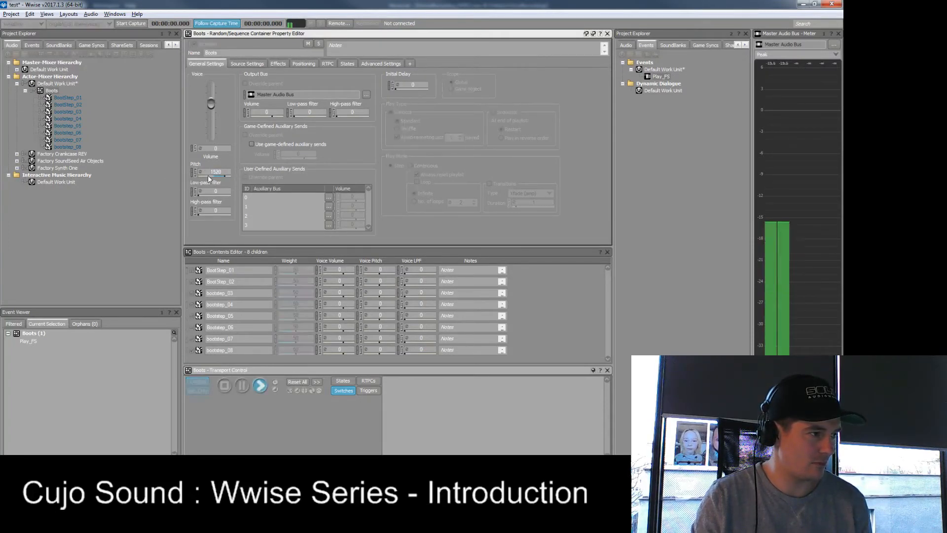
pyautogui.press('space')
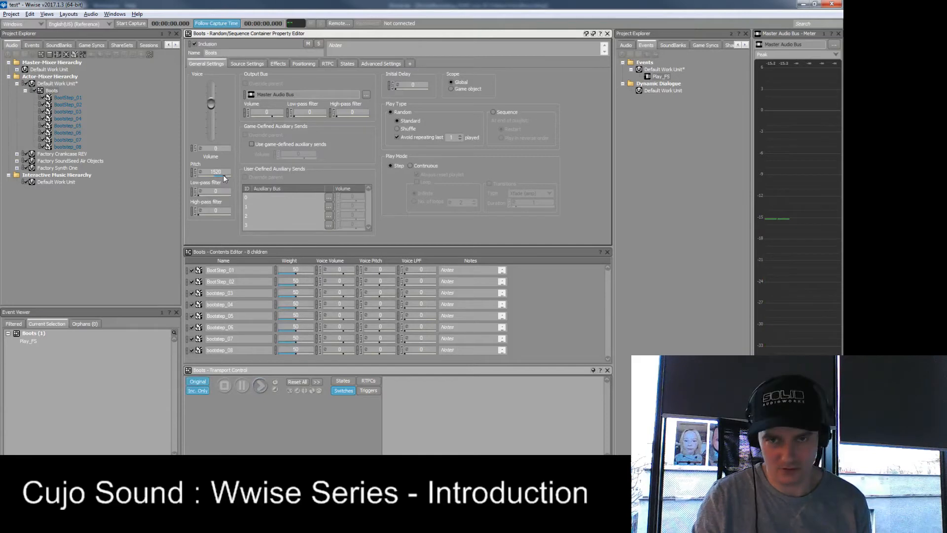
pyautogui.doubleClick(217, 172)
pyautogui.write('0')
pyautogui.press('Return')
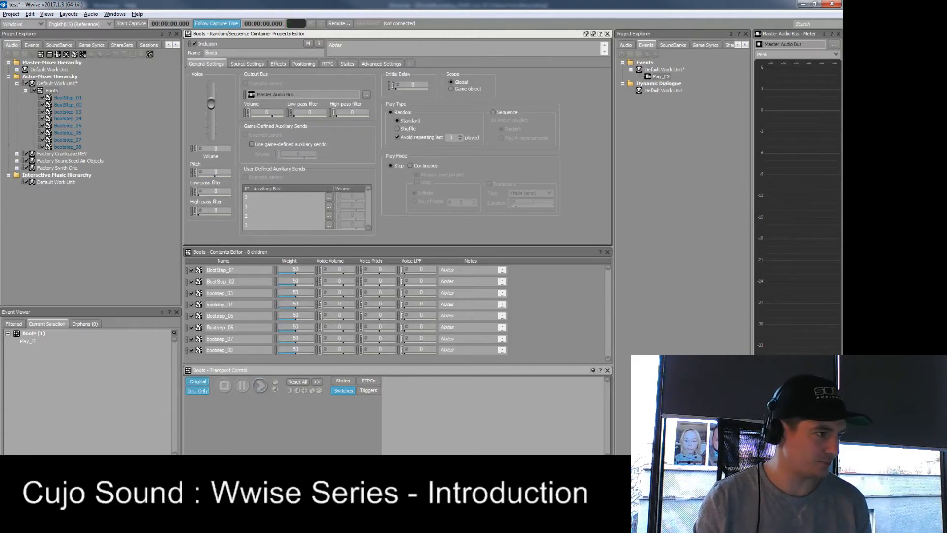
# - Enable the pitch Randomizer on the Boots container with a Min Offset of -250 and a Max Offset of 250
pyautogui.click(200, 172)
pyautogui.click(108, 36)
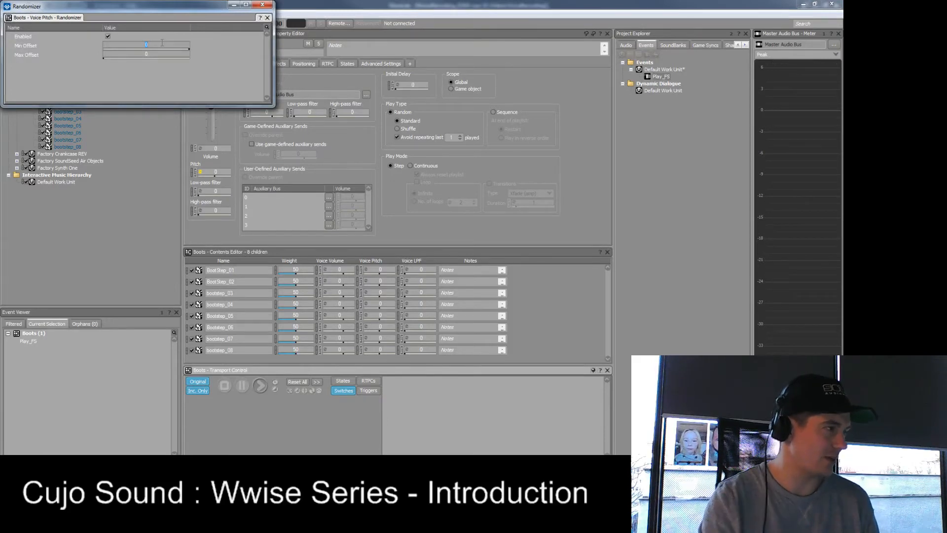
pyautogui.write('-250')
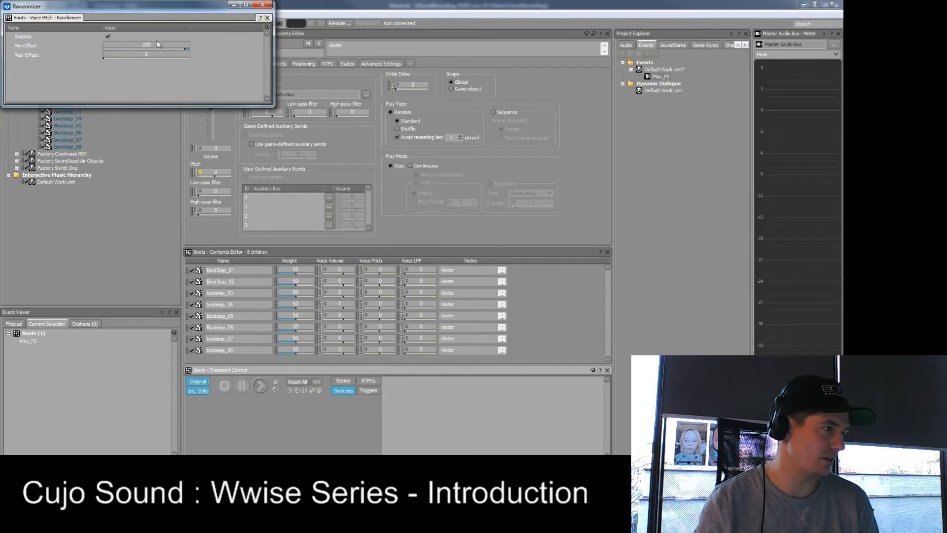
pyautogui.write('250')
pyautogui.press('Return')
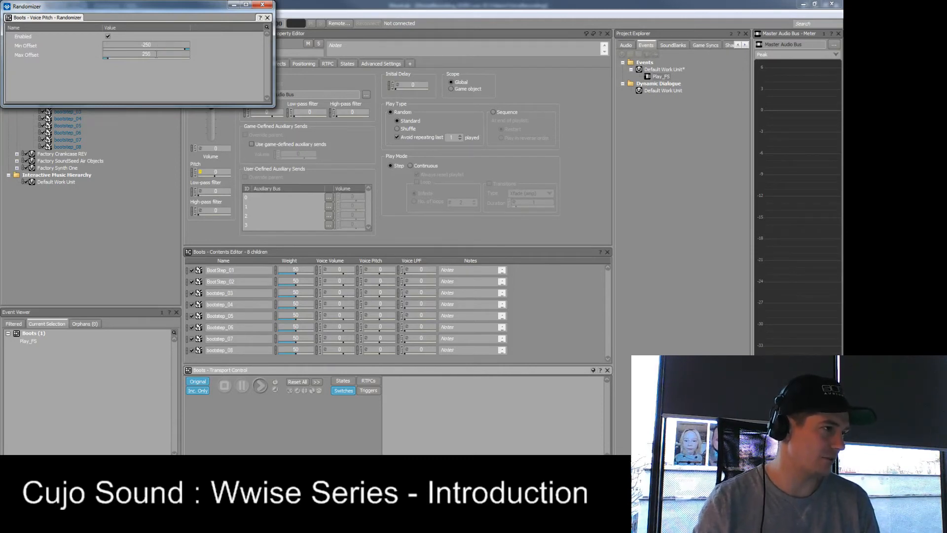
pyautogui.click(263, 4)
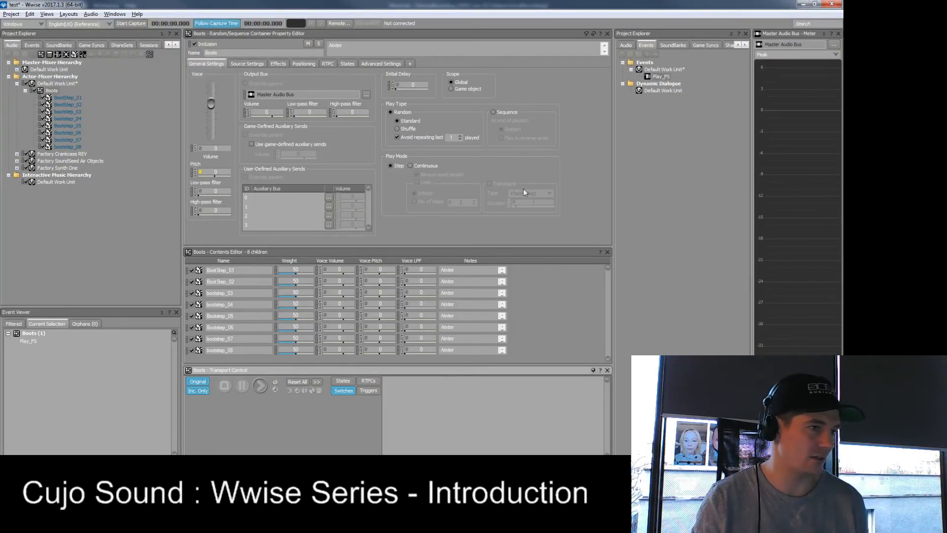
# - Play the Play_FS event several times to hear the footsteps with randomized pitch
pyautogui.click(661, 77)
pyautogui.press('space')
pyautogui.press('space')
pyautogui.press('space')
pyautogui.press('space')
pyautogui.press('space')
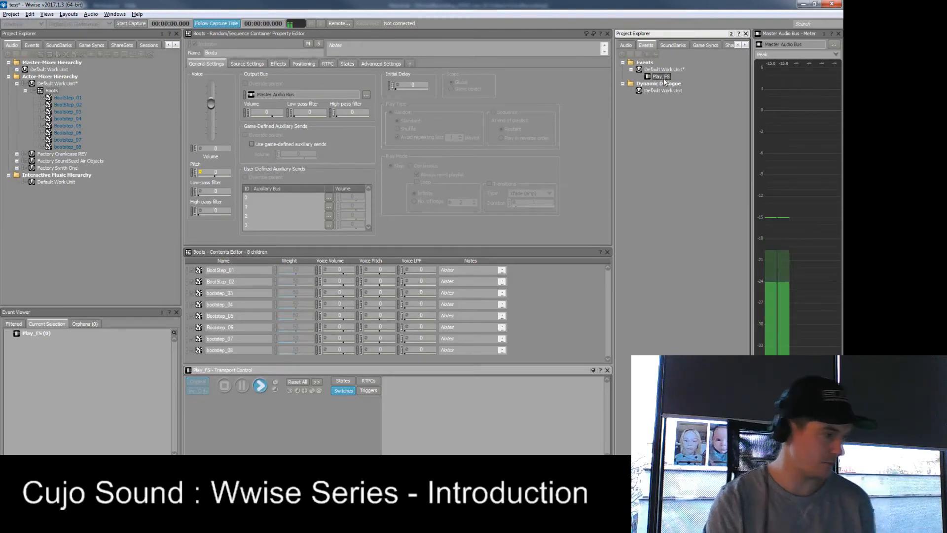
pyautogui.click(262, 387)
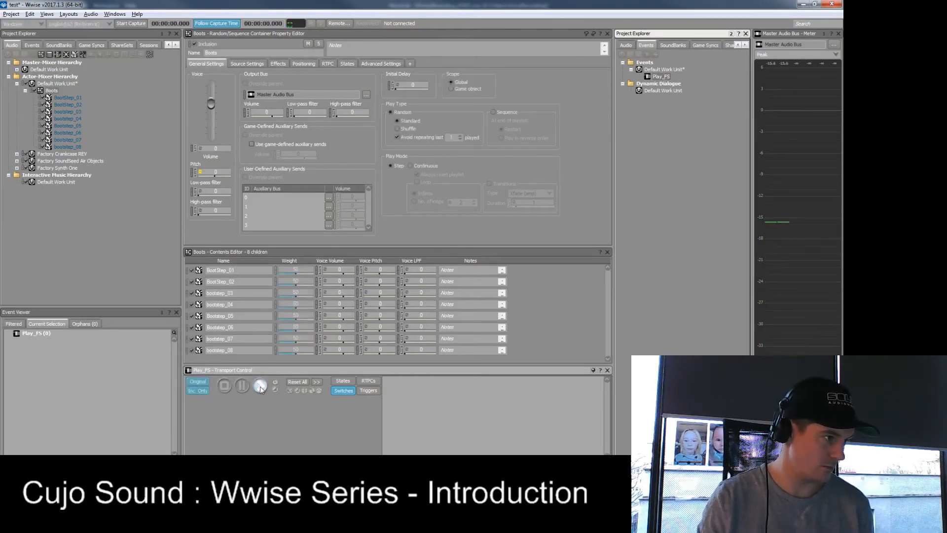
# - Widen the Boots container's pitch randomization to a Min Offset of -500 and a Max Offset of 500
pyautogui.click(201, 172)
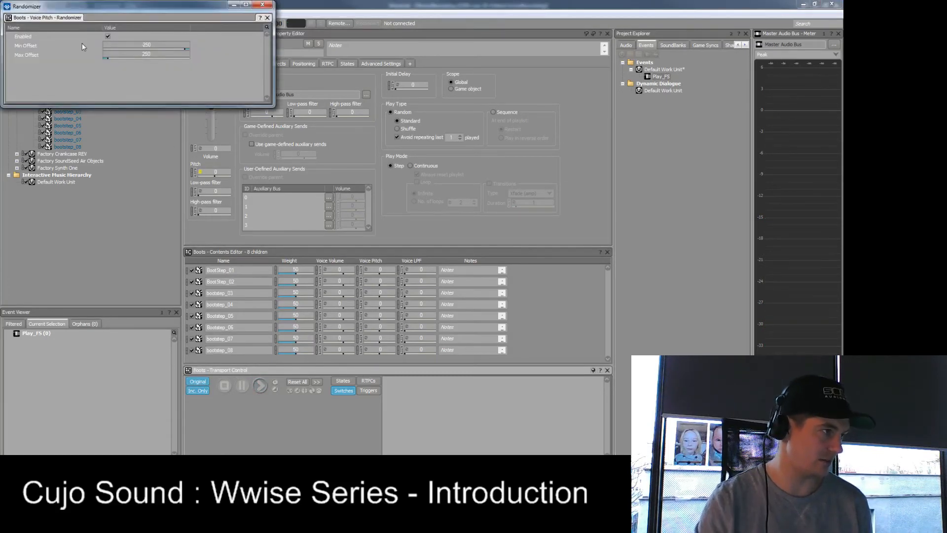
pyautogui.press('BackSpace')
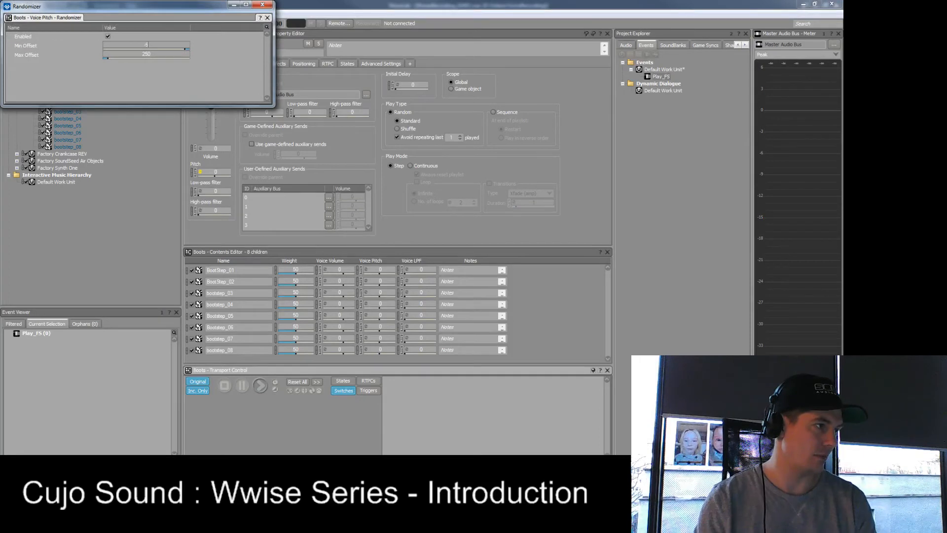
pyautogui.write('500')
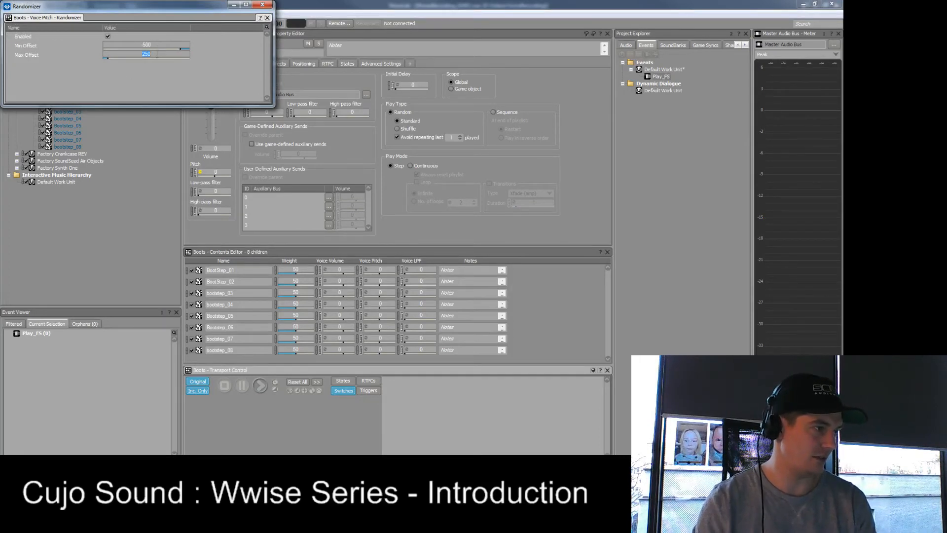
pyautogui.press('Return')
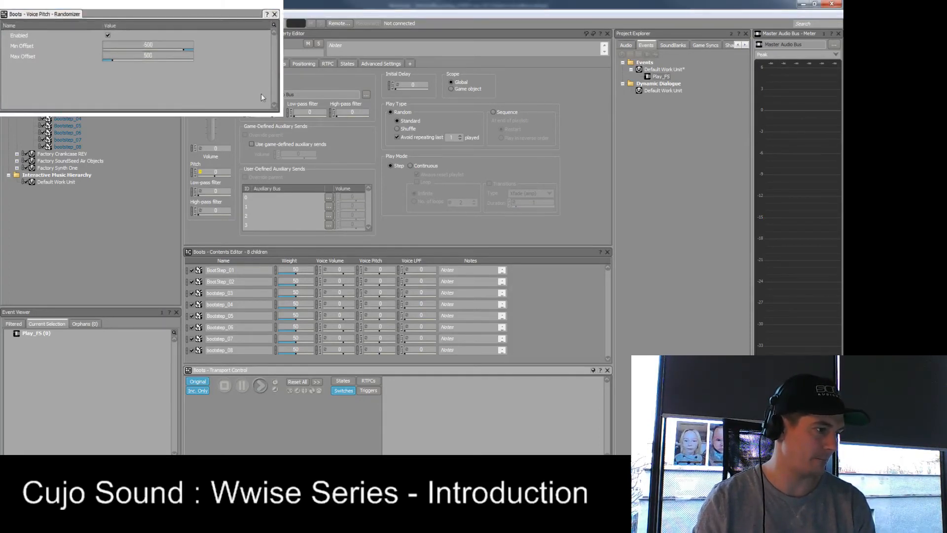
# - Play the Play_FS event several times to hear the wider pitch range
pyautogui.click(661, 76)
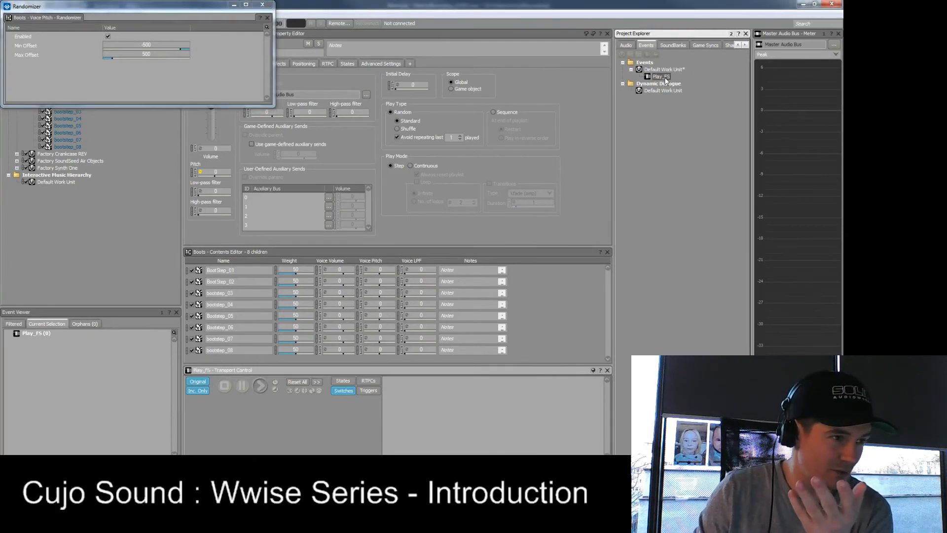
pyautogui.click(262, 390)
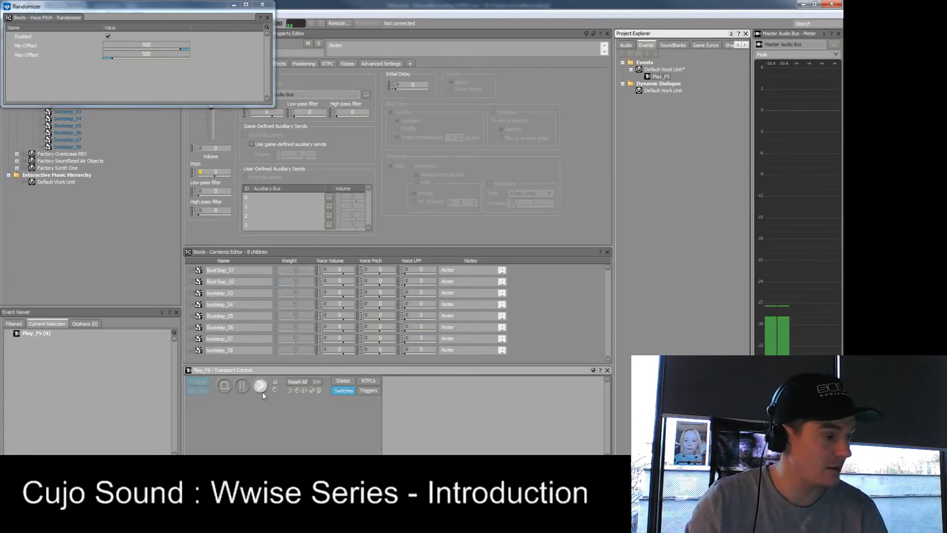
pyautogui.click(262, 390)
pyautogui.click(262, 390)
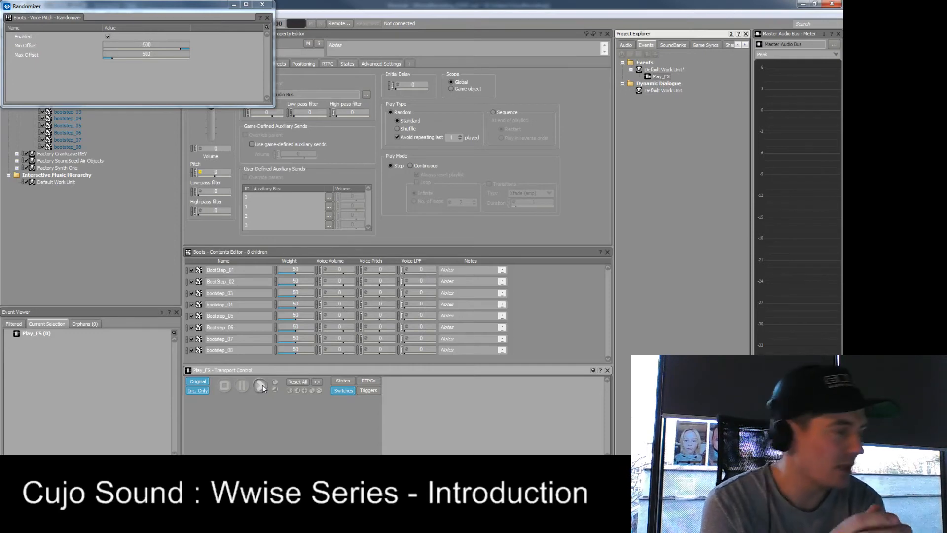
# - Set the Boots pitch Randomizer back to a Min Offset of -250 and a Max Offset of 250, and close it
pyautogui.click(169, 44)
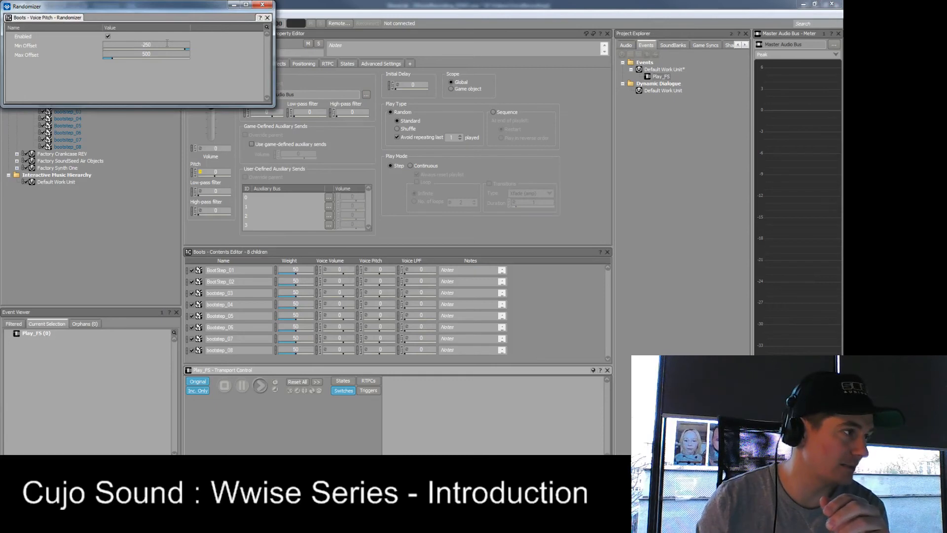
pyautogui.click(163, 52)
pyautogui.write('250')
pyautogui.press('Return')
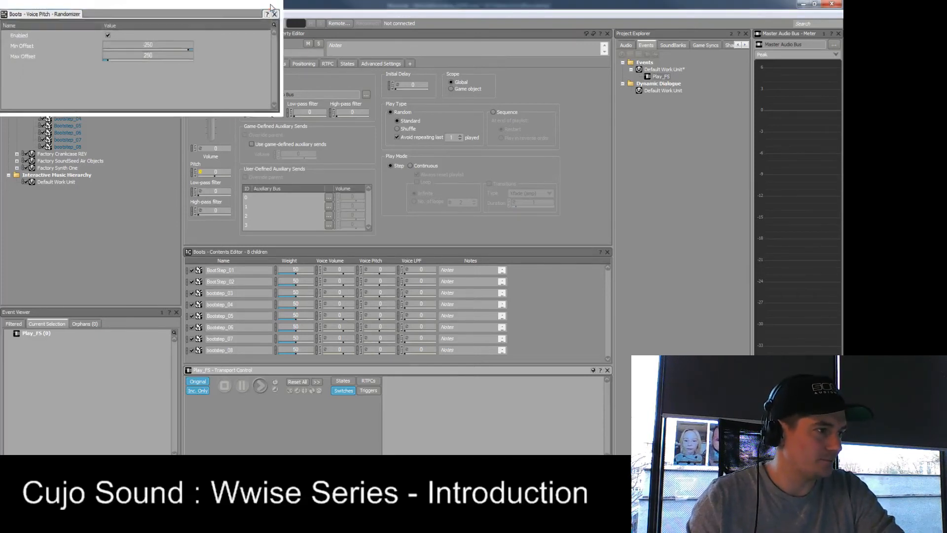
pyautogui.click(262, 5)
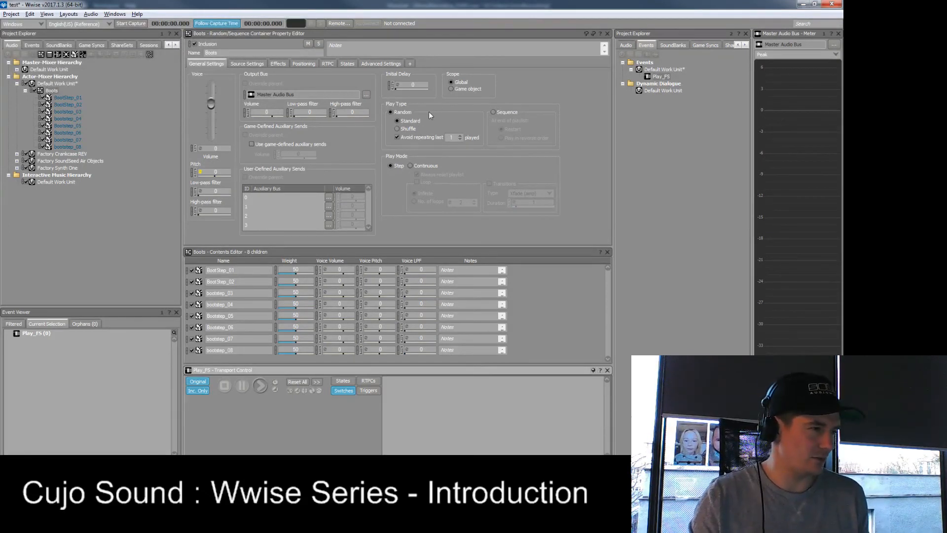
pyautogui.click(408, 129)
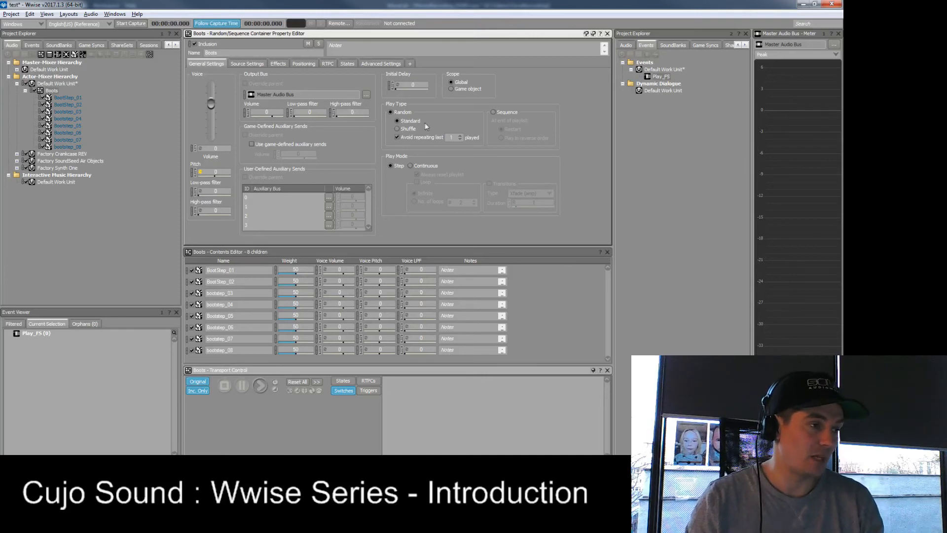
# - Set the Boots container to avoid repeating the last 5 played sounds, and play the Play_FS event several times
pyautogui.doubleClick(450, 137)
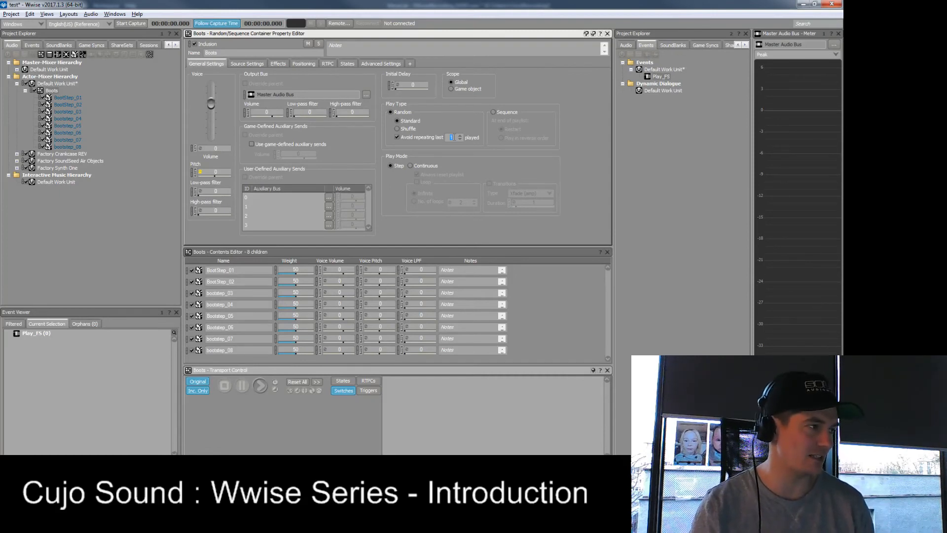
pyautogui.write('5')
pyautogui.click(667, 78)
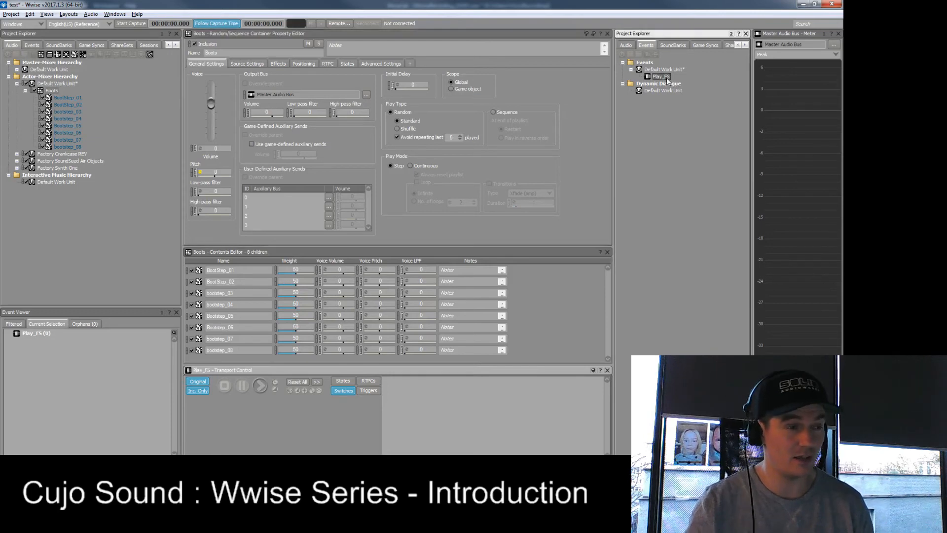
pyautogui.press('space')
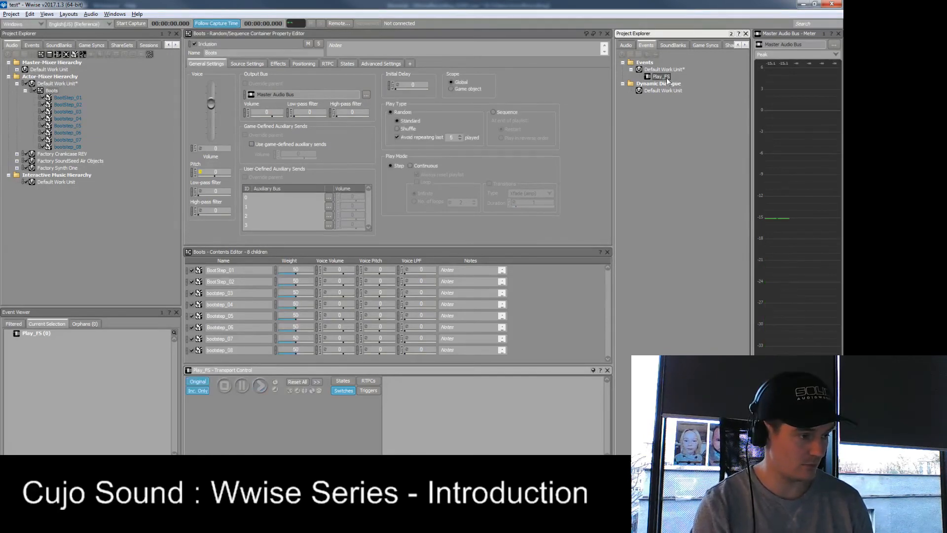
pyautogui.press('space')
pyautogui.press('space')
pyautogui.press('space')
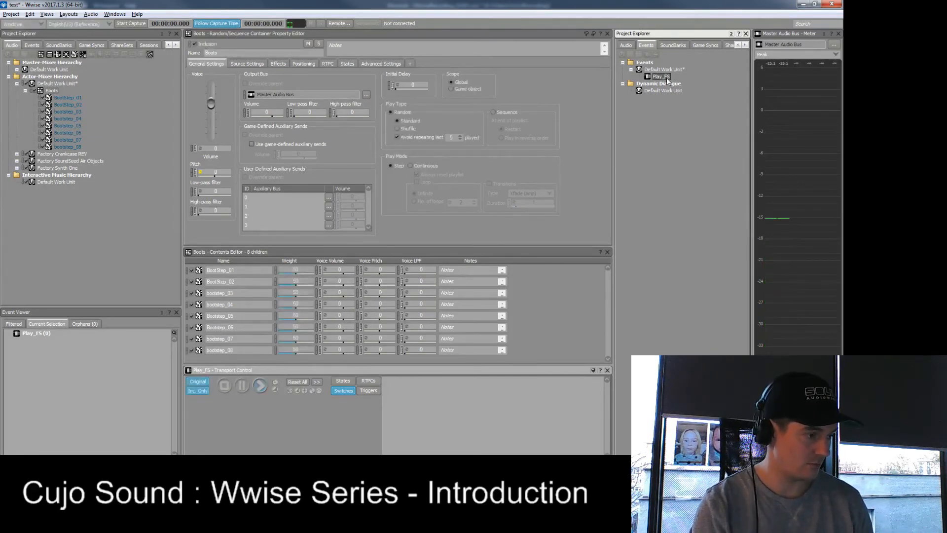
pyautogui.press('space')
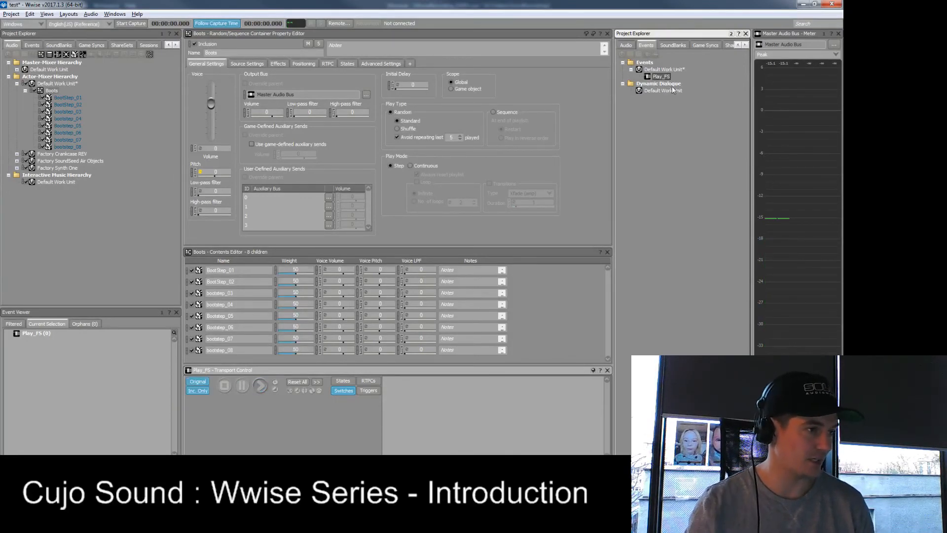
# - Enable low-pass filter randomization on the Boots container with a Max Offset of 100, and close the Randomizer
pyautogui.click(201, 192)
pyautogui.doubleClick(200, 191)
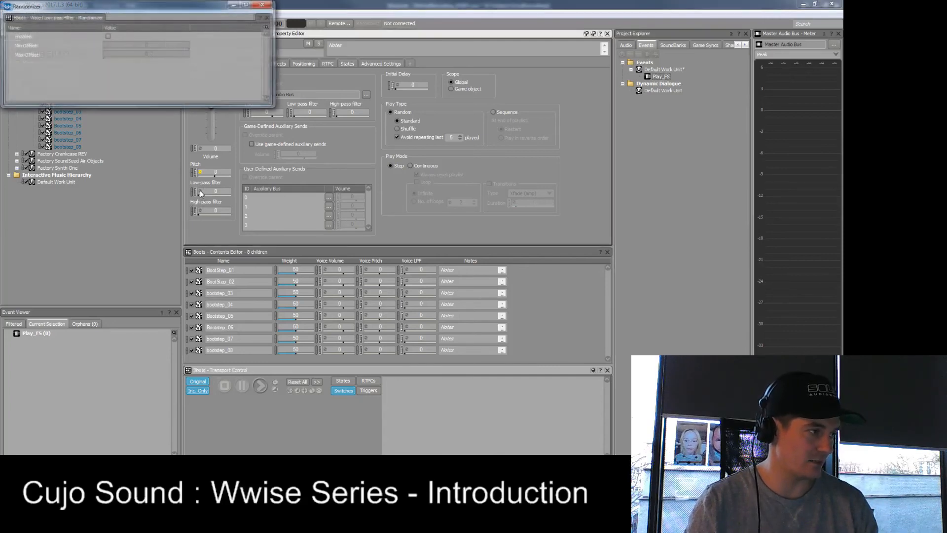
pyautogui.click(107, 36)
pyautogui.write('100')
pyautogui.press('Return')
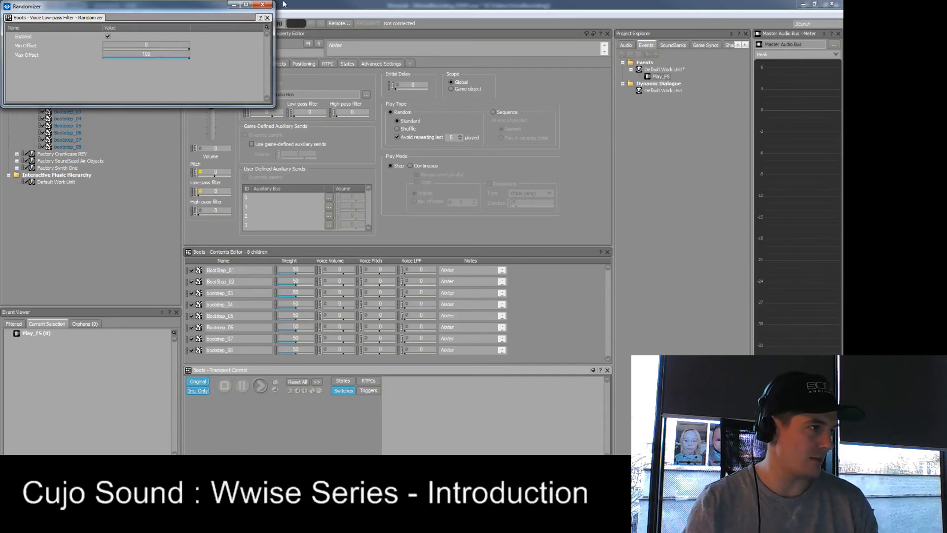
pyautogui.click(263, 5)
# - Play the Play_FS event several times to hear the footsteps with the randomized low-pass filter
pyautogui.click(673, 75)
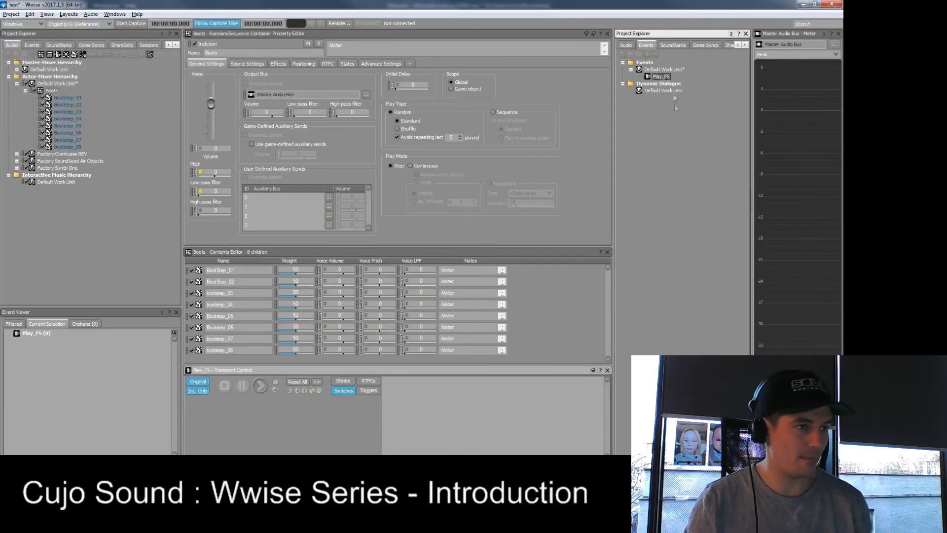
pyautogui.press('space')
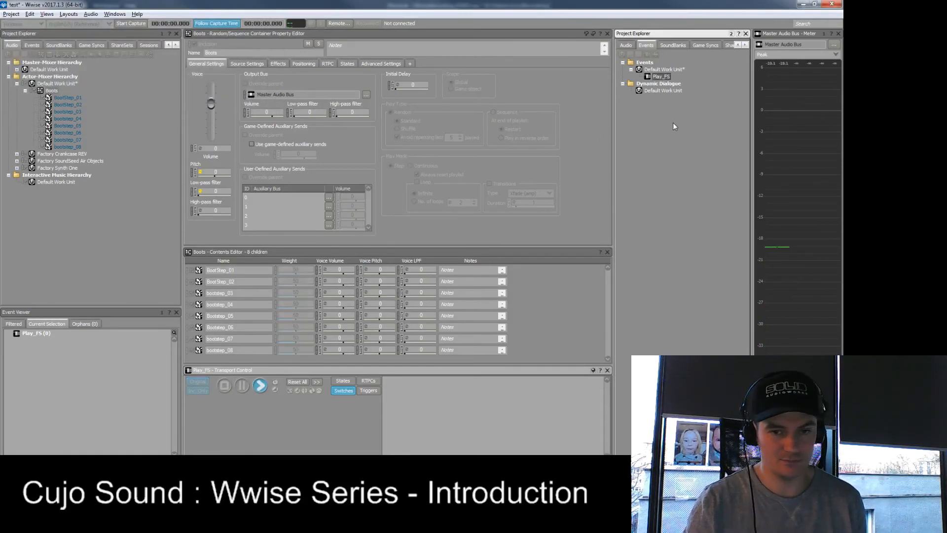
pyautogui.press('space')
pyautogui.press('space')
pyautogui.press('space')
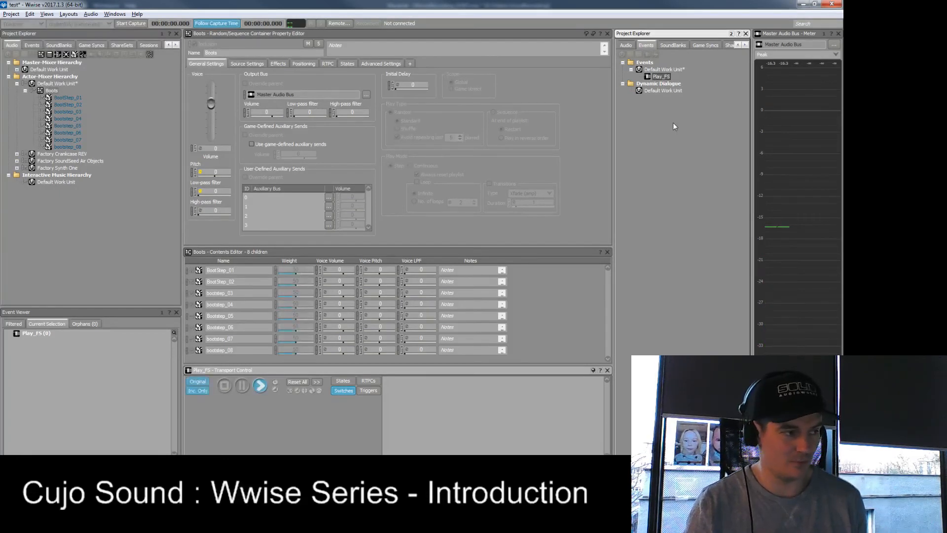
pyautogui.press('space')
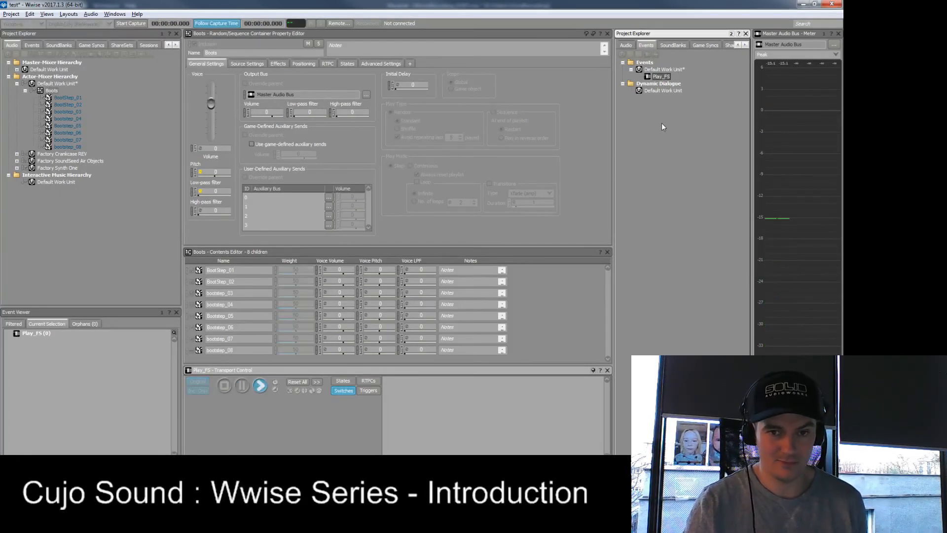
# - Set the Boots low-pass filter randomization to a Min Offset of -10 and a Max Offset of 10, with a base filter value of 10
pyautogui.click(198, 193)
pyautogui.click(200, 191)
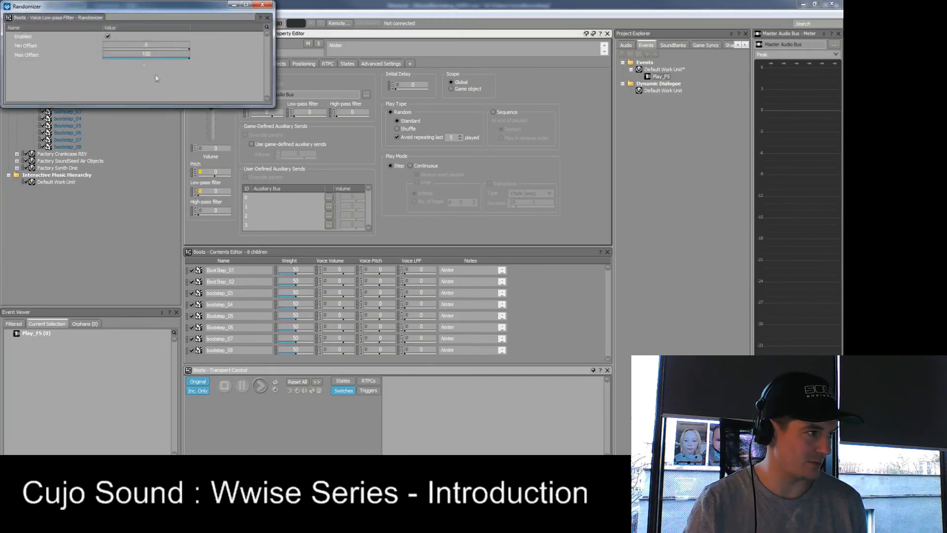
pyautogui.press('BackSpace')
pyautogui.click(162, 45)
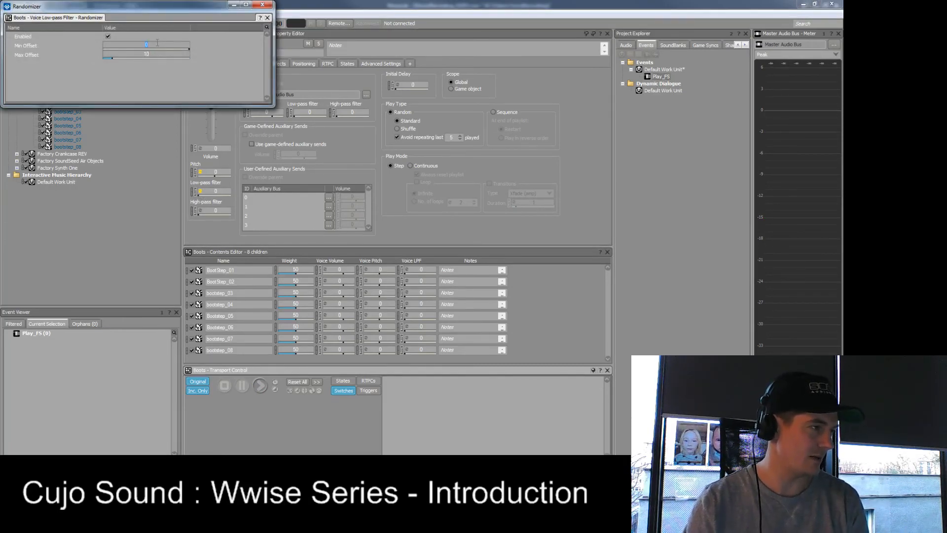
pyautogui.write('-10')
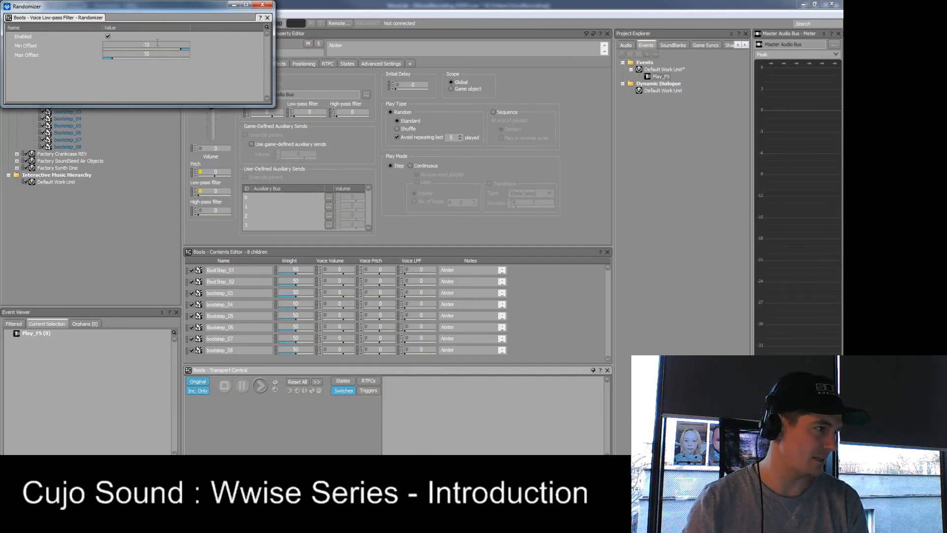
pyautogui.click(220, 191)
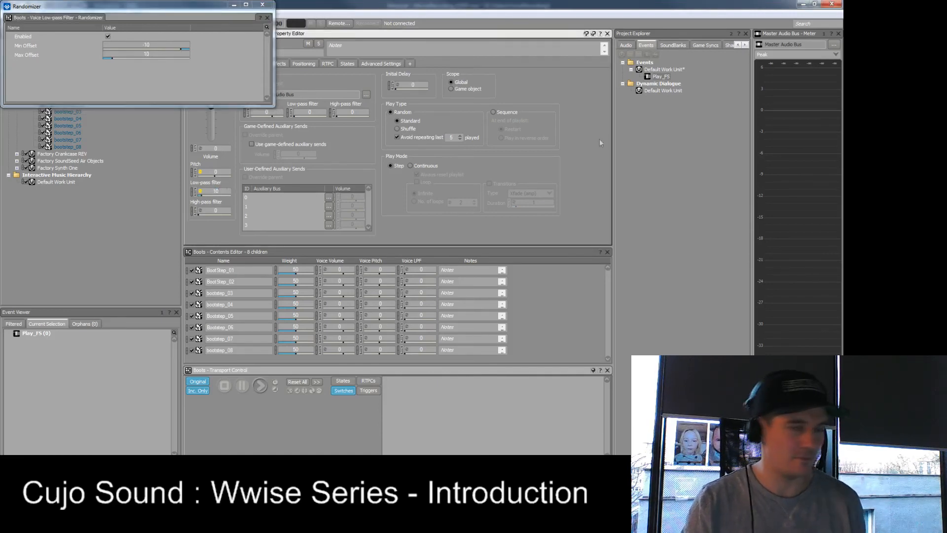
# - Play the Play_FS event repeatedly to hear the subtler low-pass filter variation, and close the Randomizer
pyautogui.click(661, 77)
pyautogui.press('space')
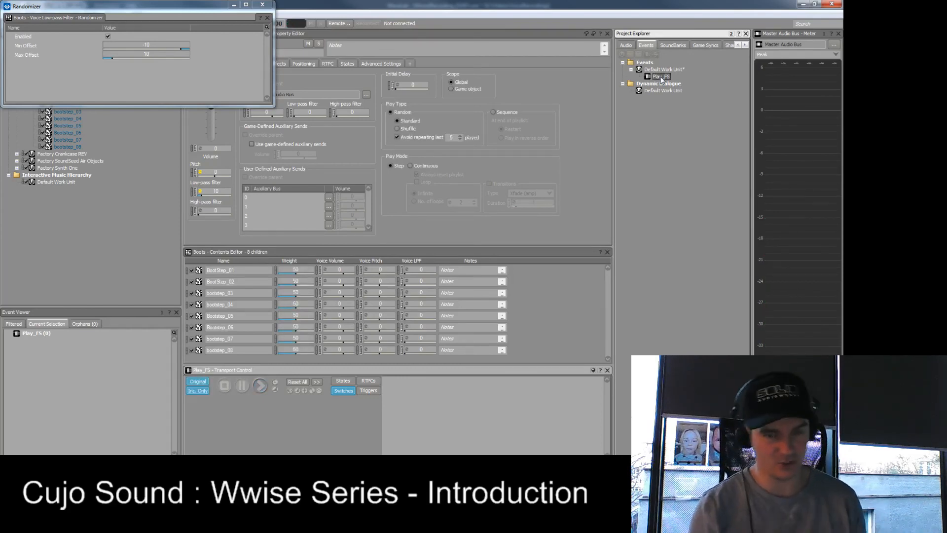
pyautogui.press('space')
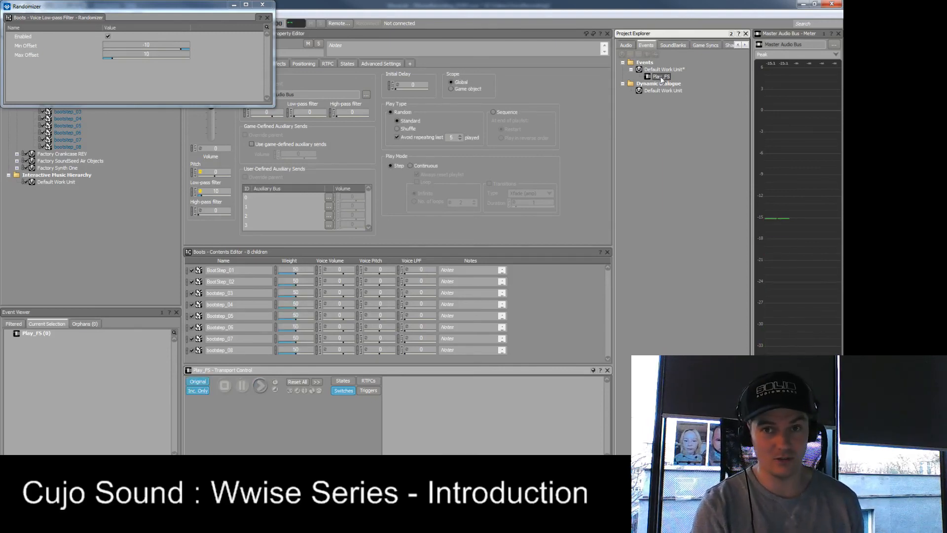
pyautogui.press('space')
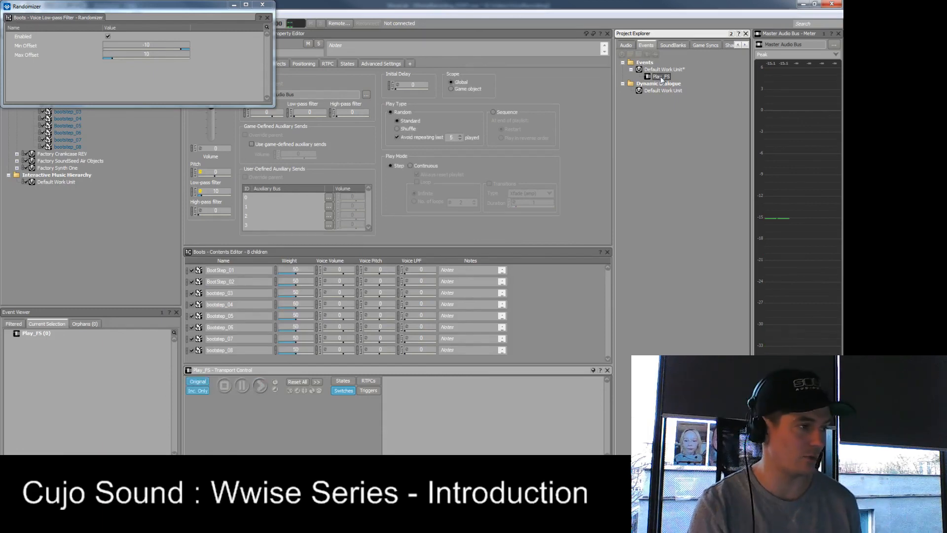
pyautogui.press('space')
pyautogui.press('space')
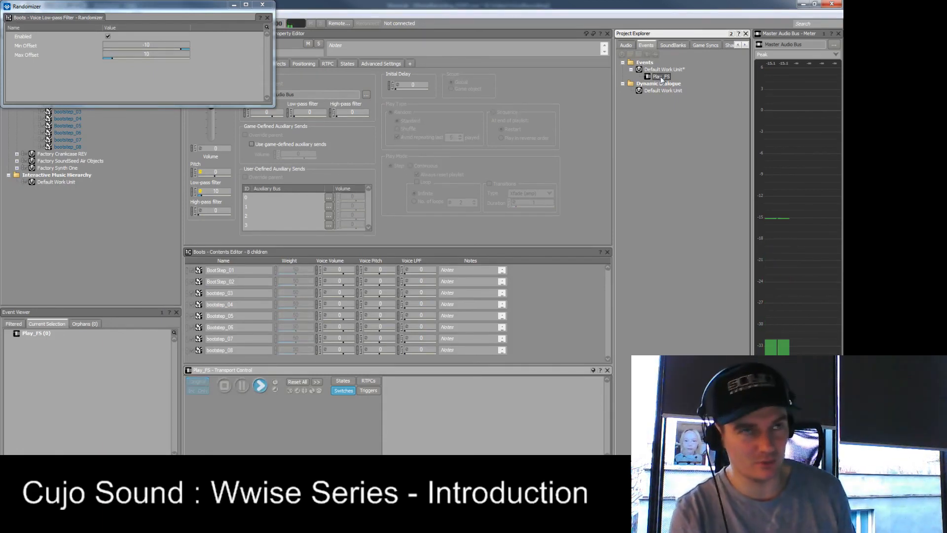
pyautogui.press('space')
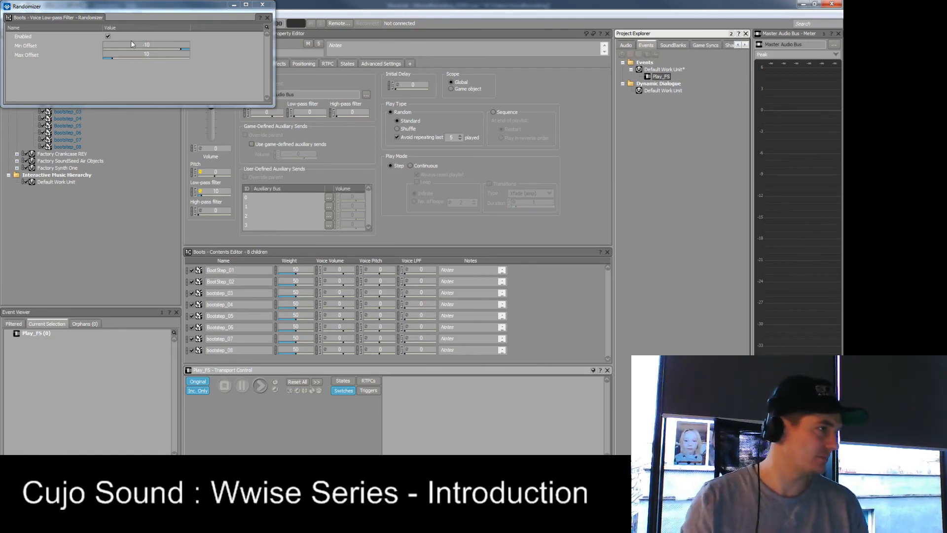
pyautogui.click(264, 5)
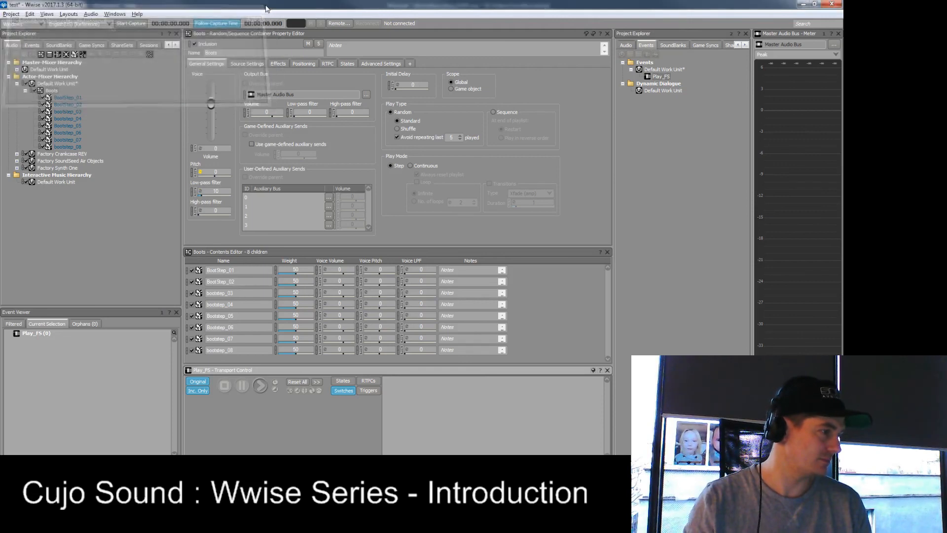